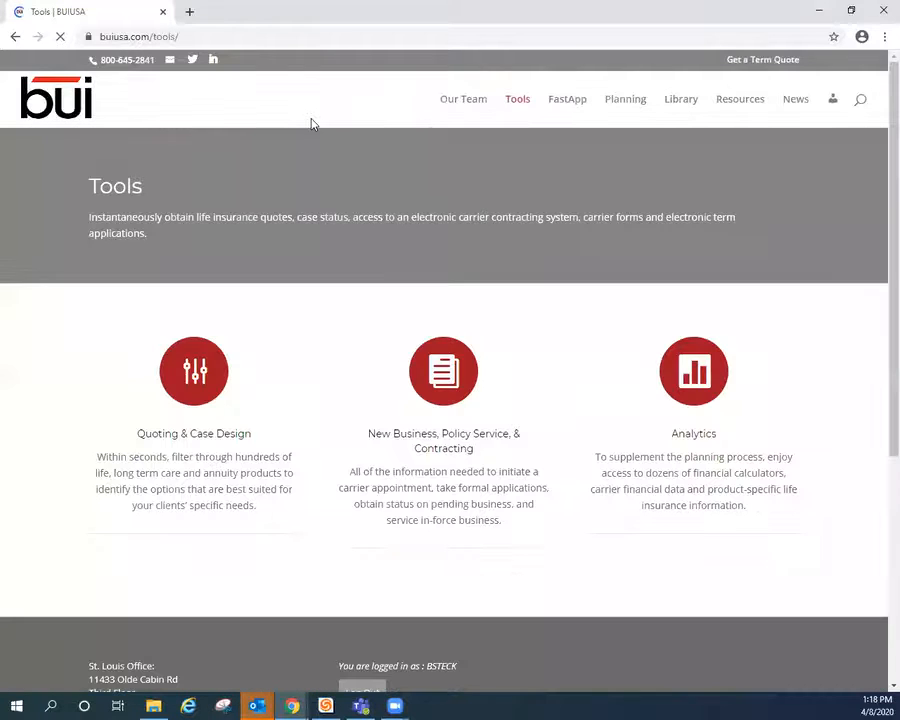
# Go to the Electronic Applications page and launch iGO in a new tab
pyautogui.click(452, 389)
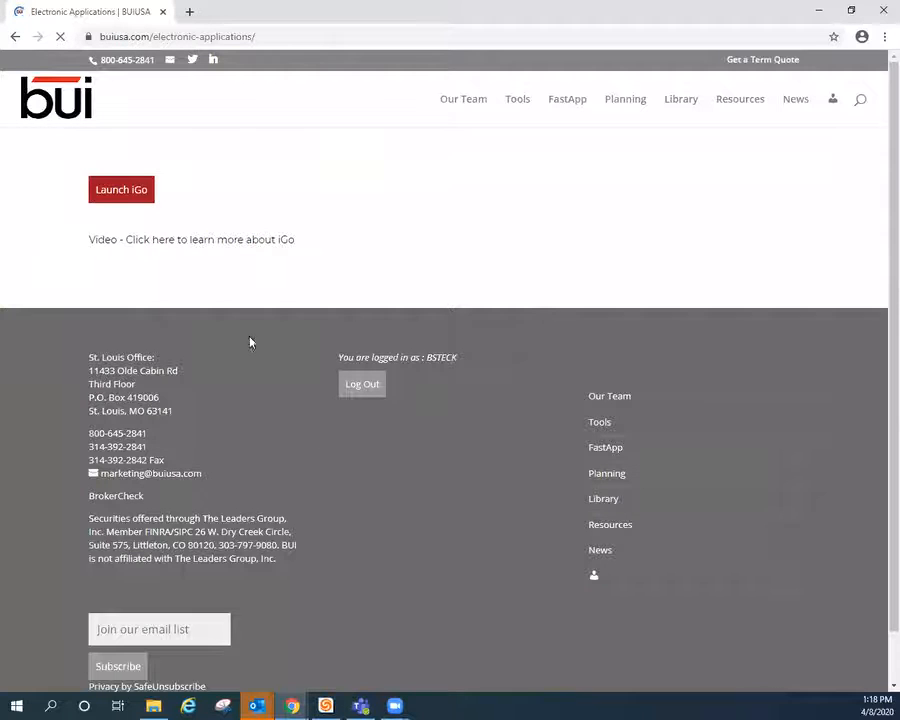
pyautogui.click(107, 193)
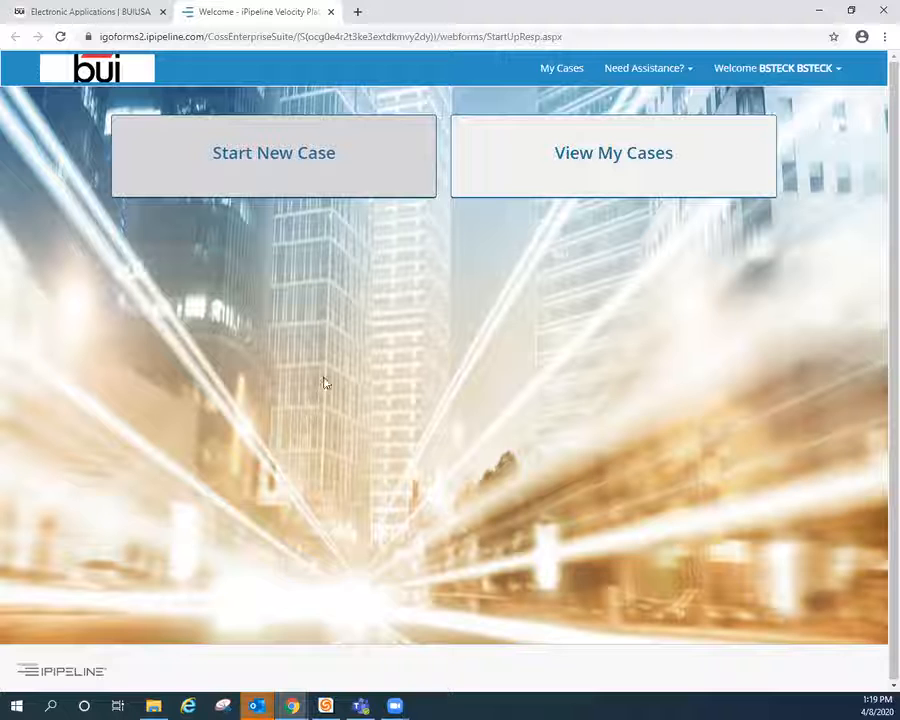
# Start a new case from the iGO welcome page
pyautogui.click(265, 188)
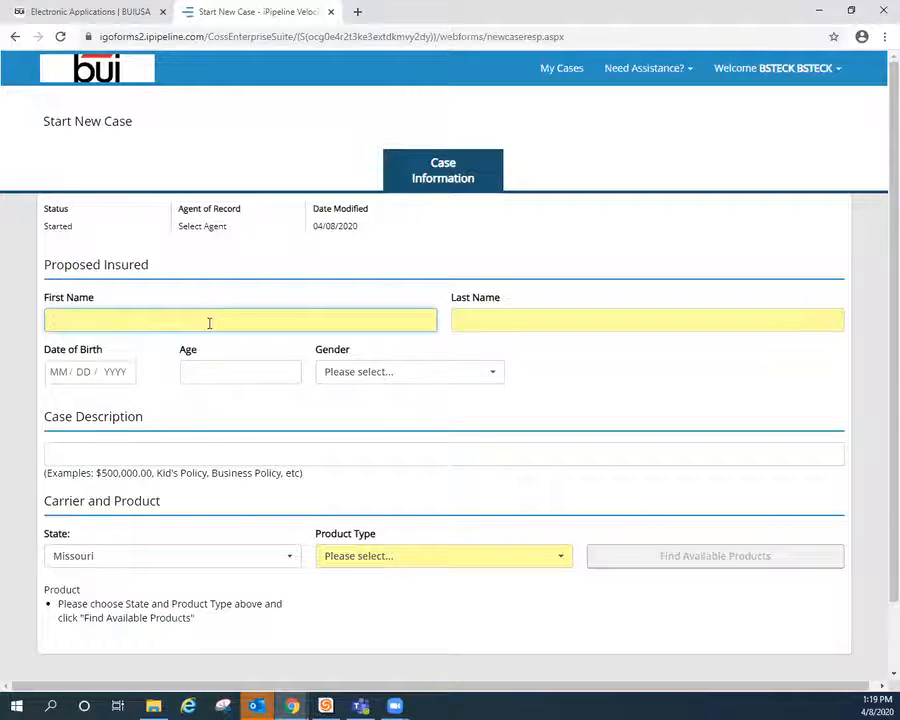
# Enter the proposed insured's last name, date of birth 03/01/1970 and gender Male
pyautogui.press('Tab')
pyautogui.write('Doe')
pyautogui.press('Tab')
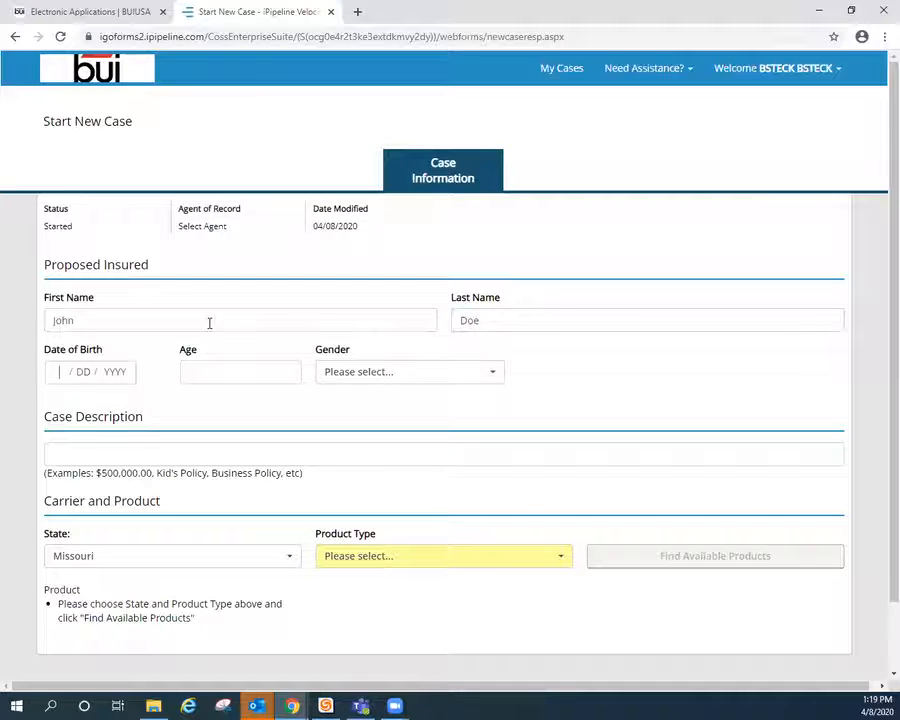
pyautogui.press('Tab')
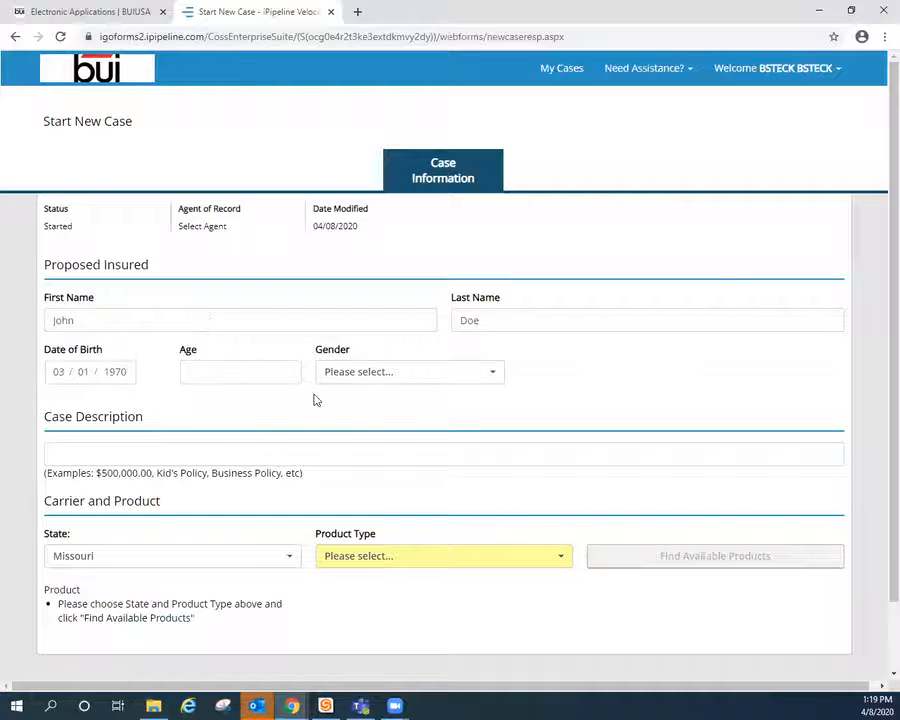
pyautogui.click(372, 376)
pyautogui.click(341, 436)
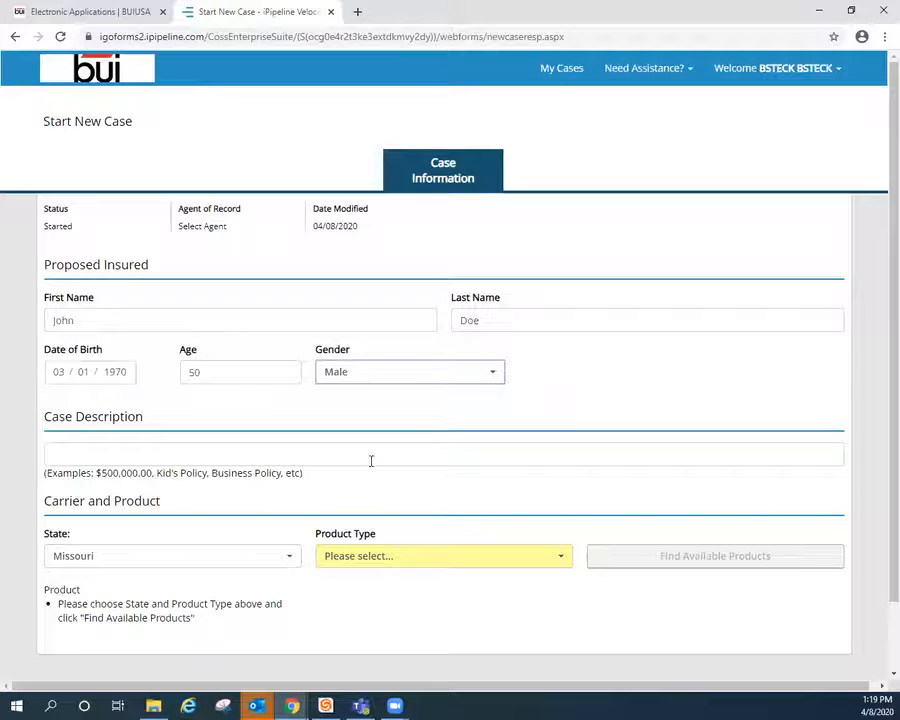
# Choose Term Life, list the available products and select Banner's AppAssist Forms
pyautogui.click(412, 559)
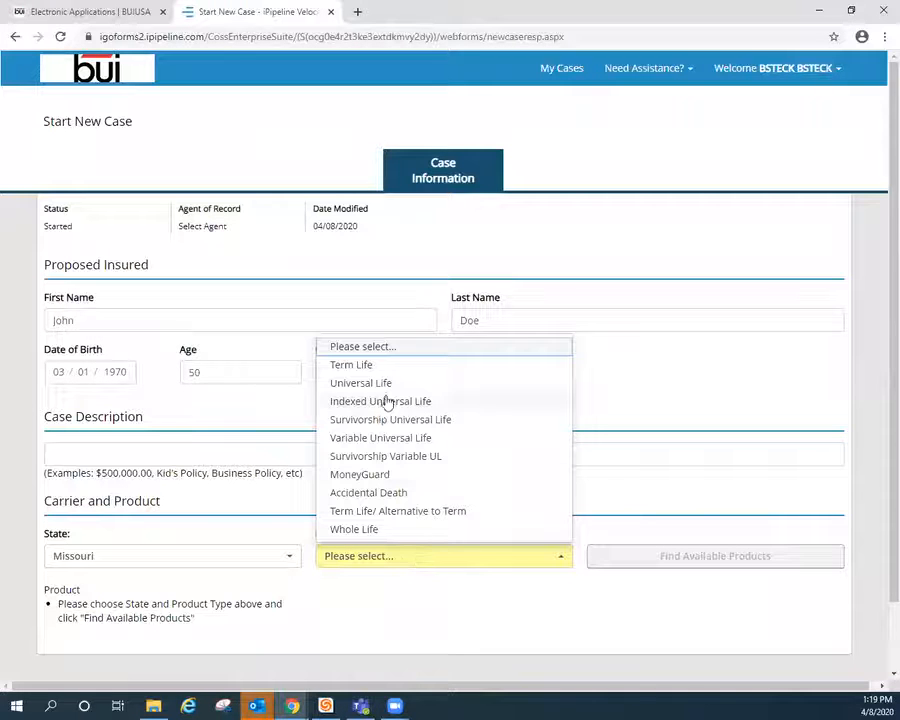
pyautogui.click(358, 366)
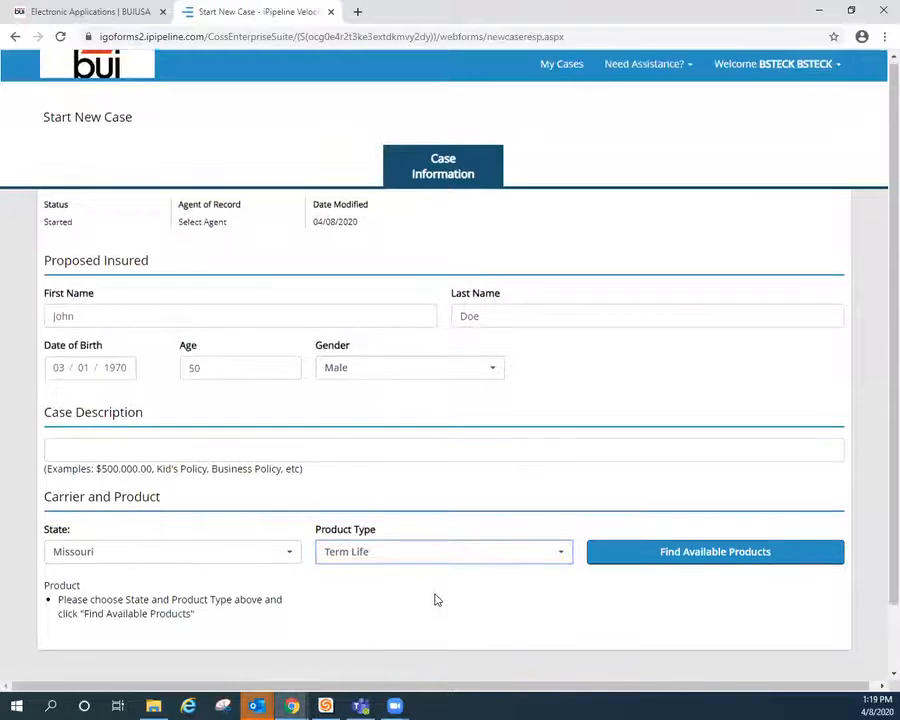
pyautogui.scroll(-1, 540, 550)
pyautogui.click(648, 490)
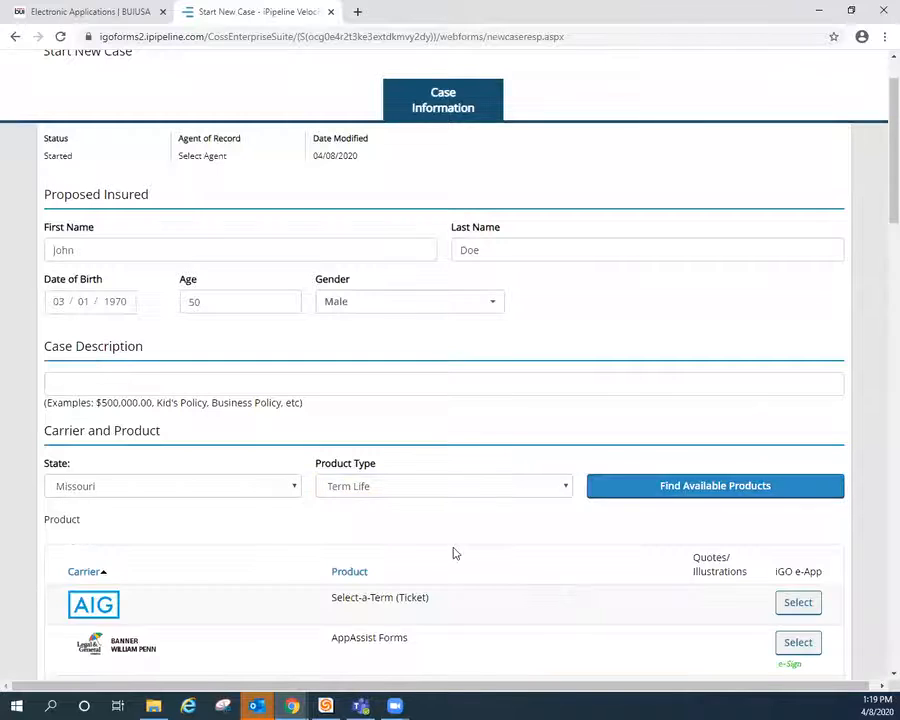
pyautogui.scroll(-3, 452, 550)
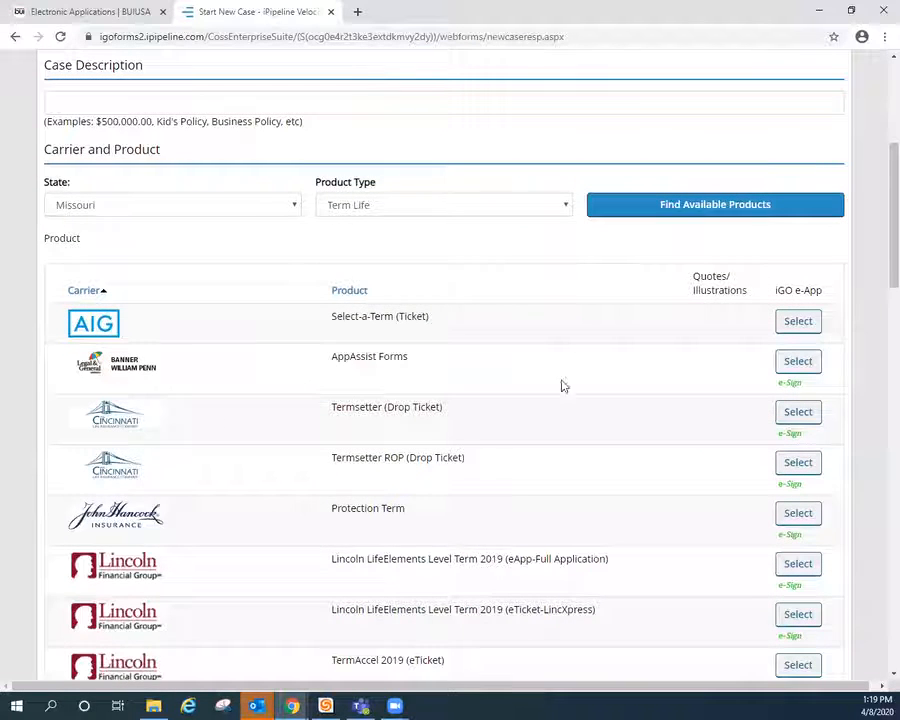
pyautogui.click(798, 363)
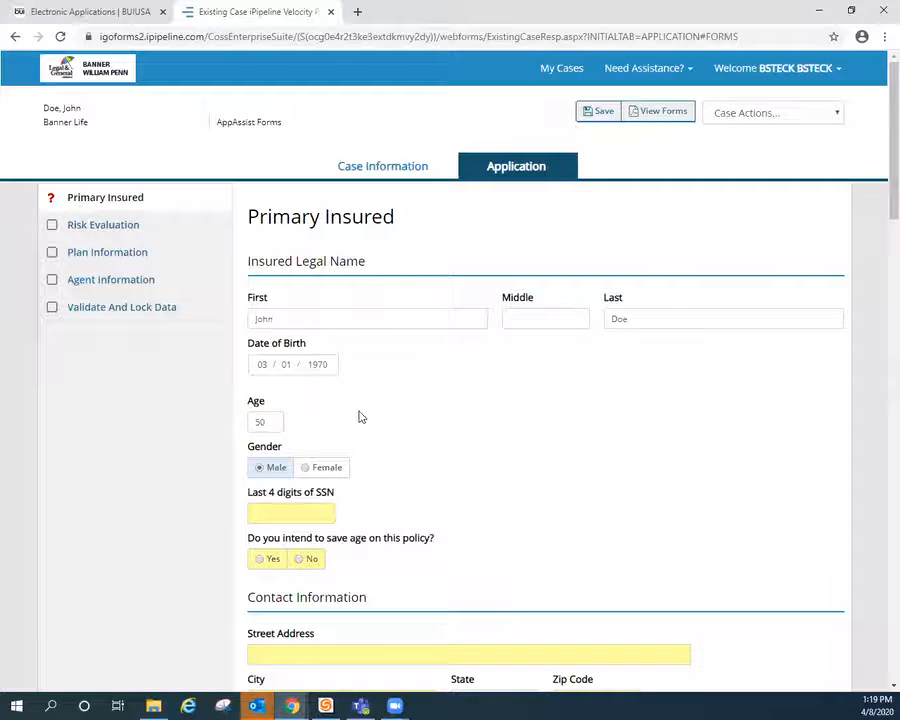
# Enter the insured's last four SSN digits and answer No to saving age
pyautogui.scroll(-1, 341, 381)
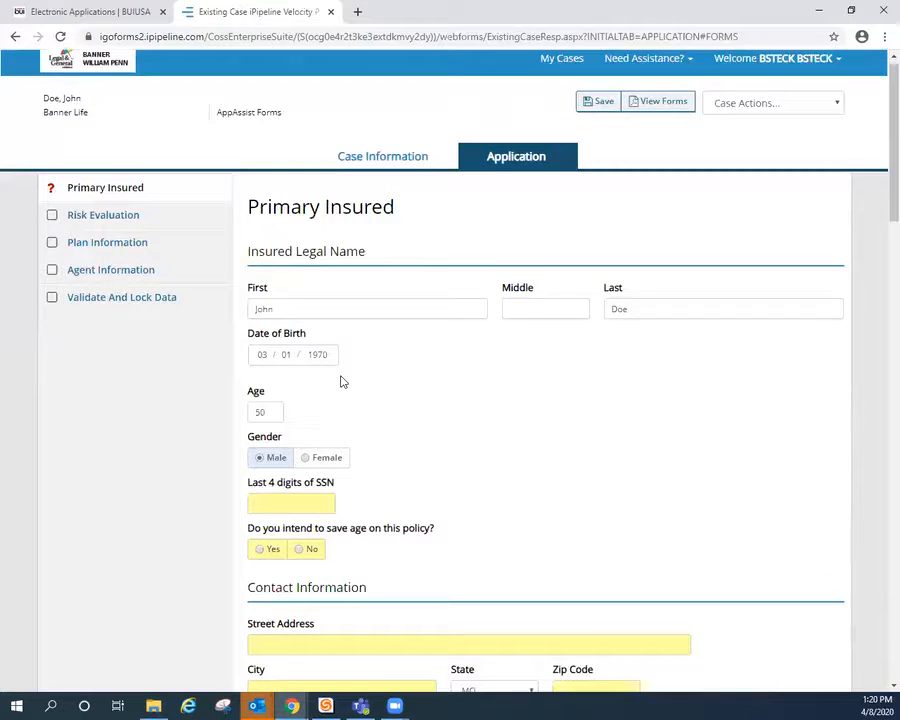
pyautogui.click(306, 439)
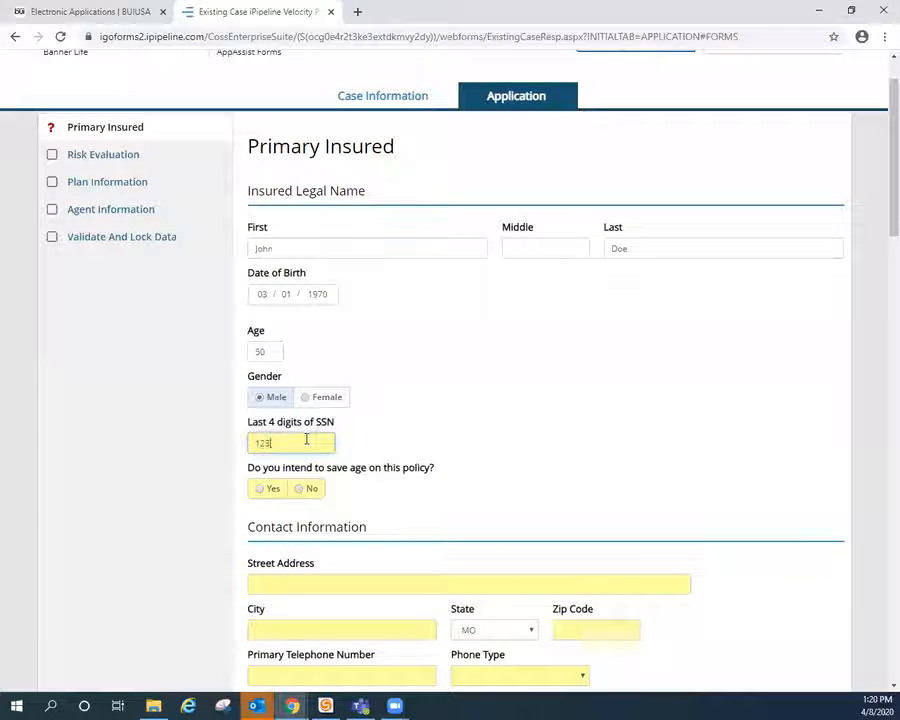
pyautogui.click(303, 494)
pyautogui.scroll(-1, 346, 456)
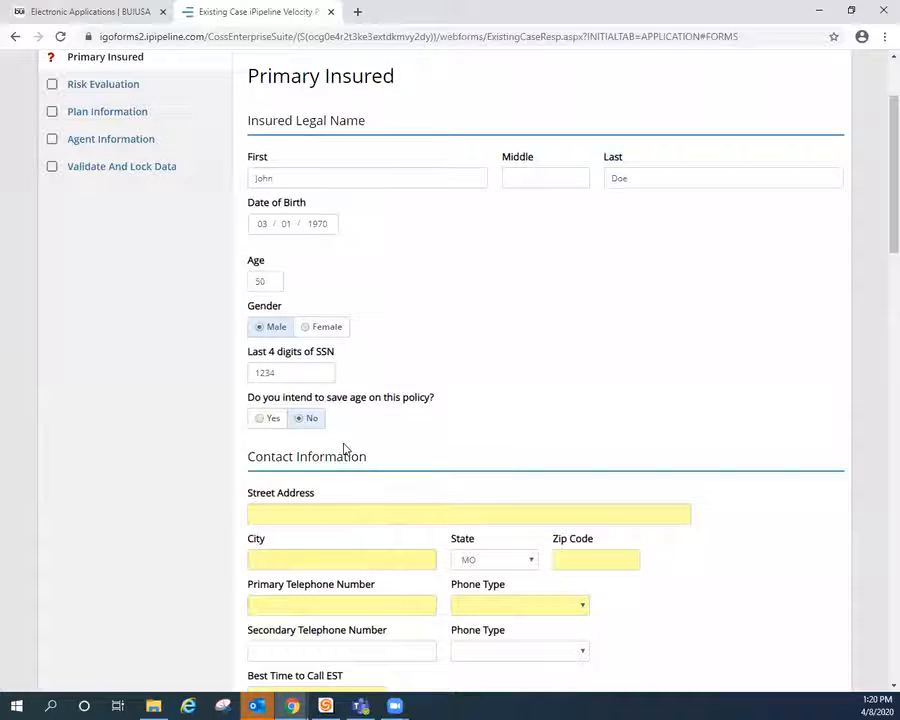
# Enter the insured's street address, city and zip code
pyautogui.scroll(-1, 342, 446)
pyautogui.click(330, 446)
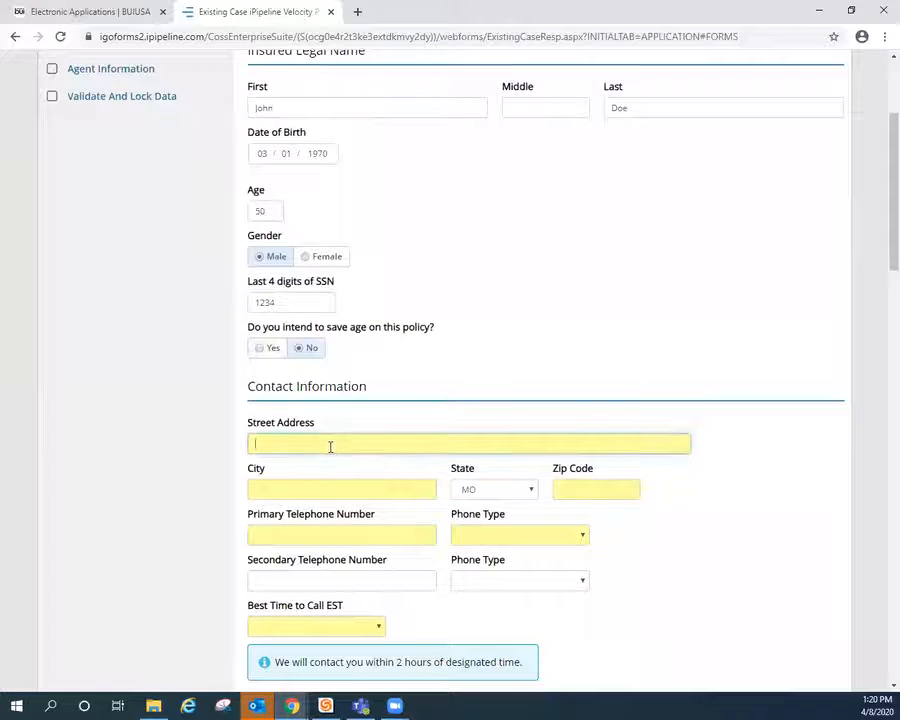
pyautogui.write('123 Main')
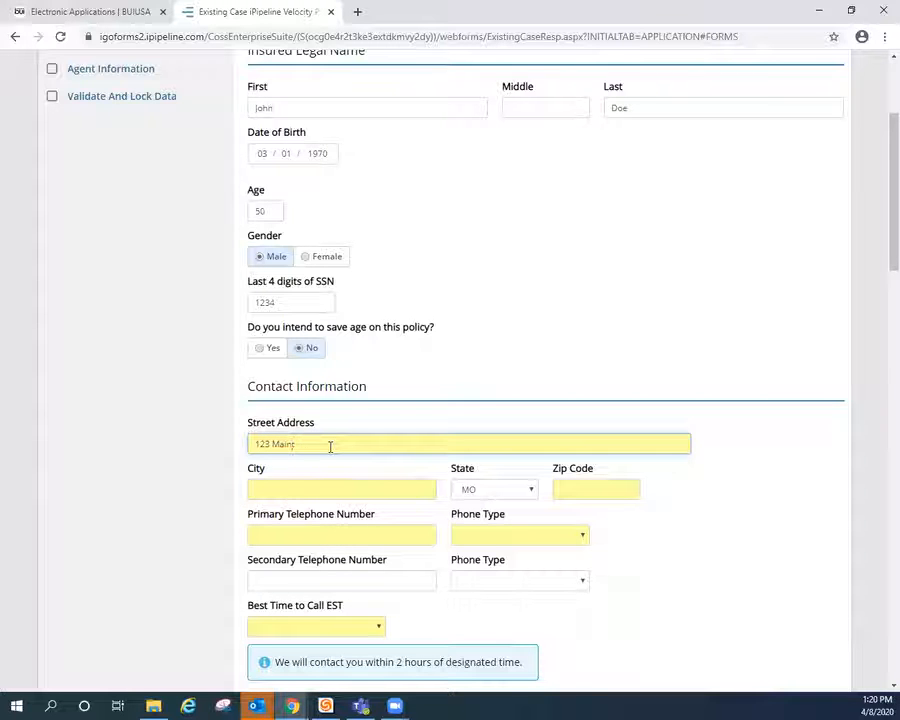
pyautogui.write('ttreet')
pyautogui.press('Tab')
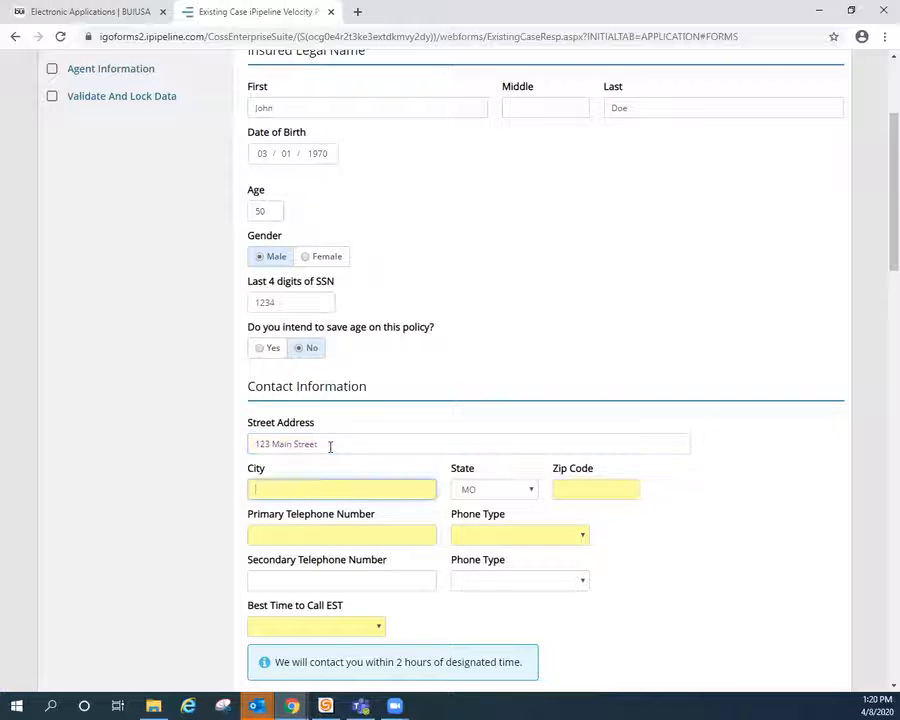
pyautogui.write('St. Louis')
pyautogui.press('Tab')
pyautogui.press('Tab')
pyautogui.write('63301')
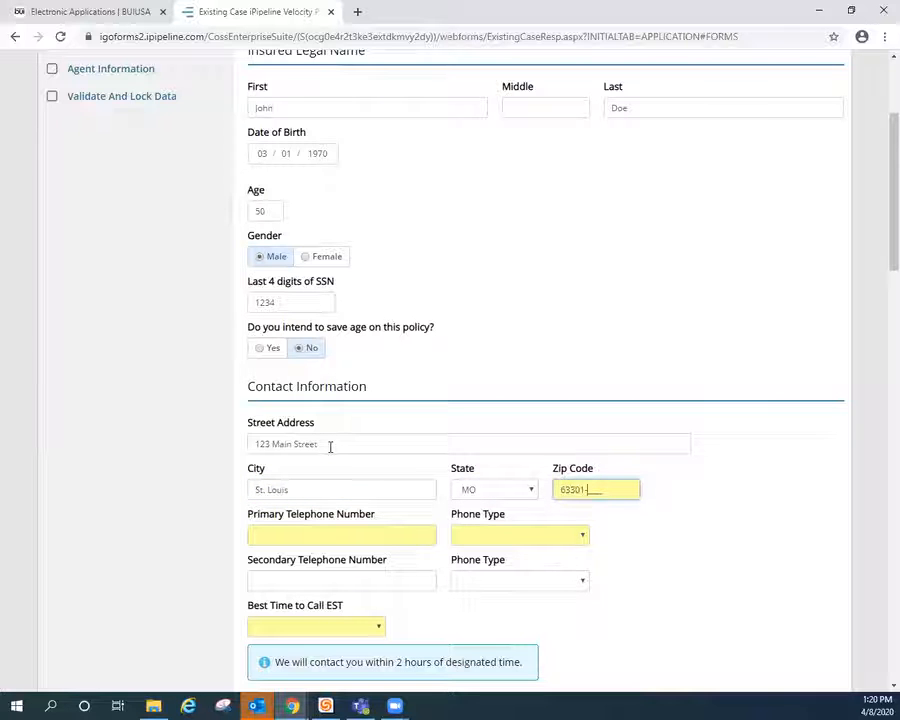
# Enter the insured's phone number as Home type, best call time 5:00 p.m
pyautogui.click(318, 538)
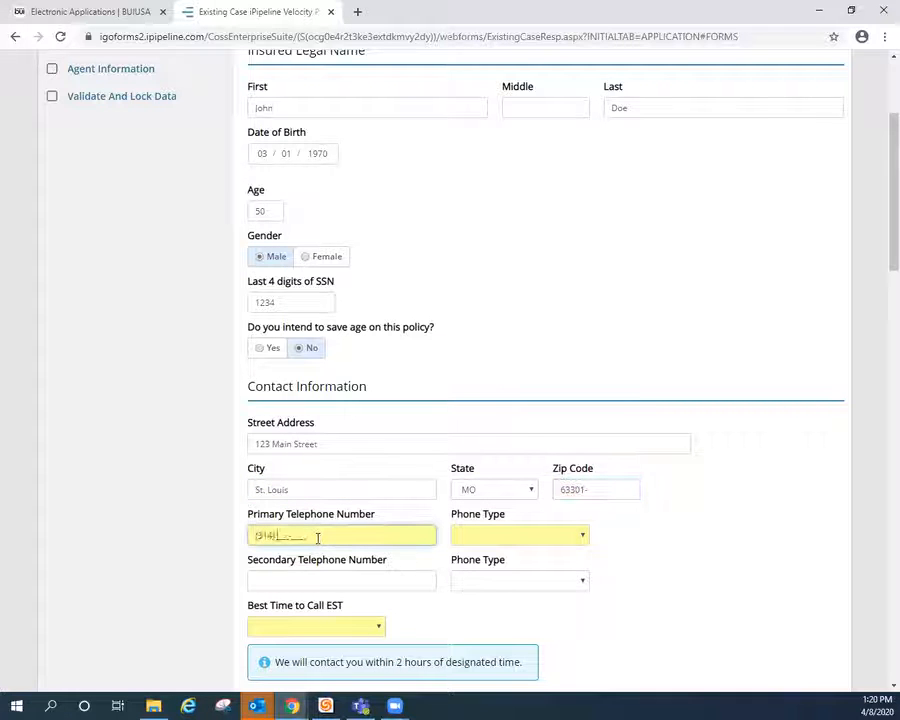
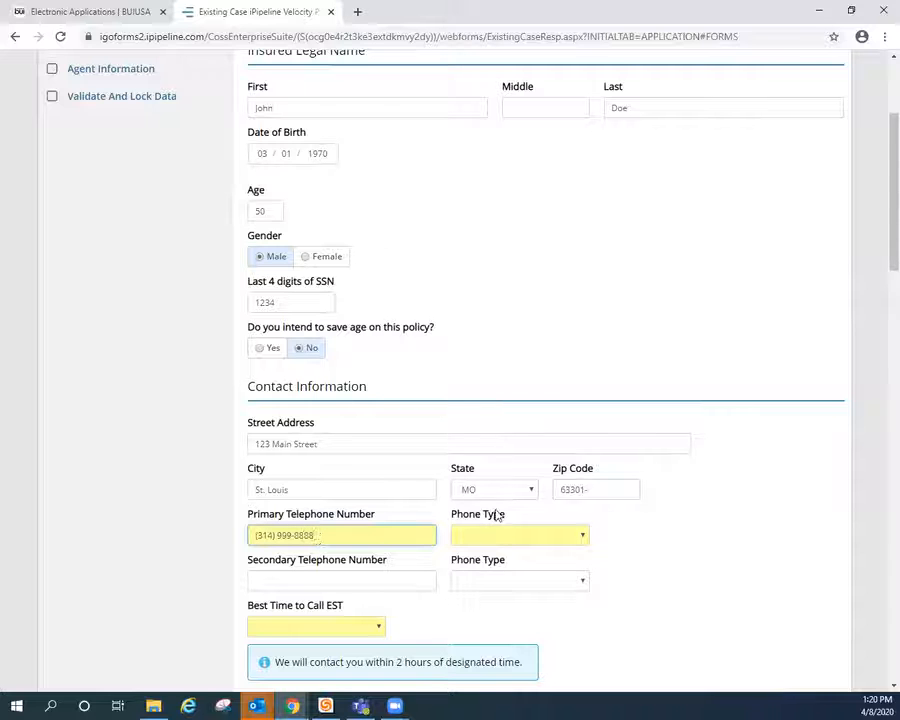
pyautogui.click(516, 536)
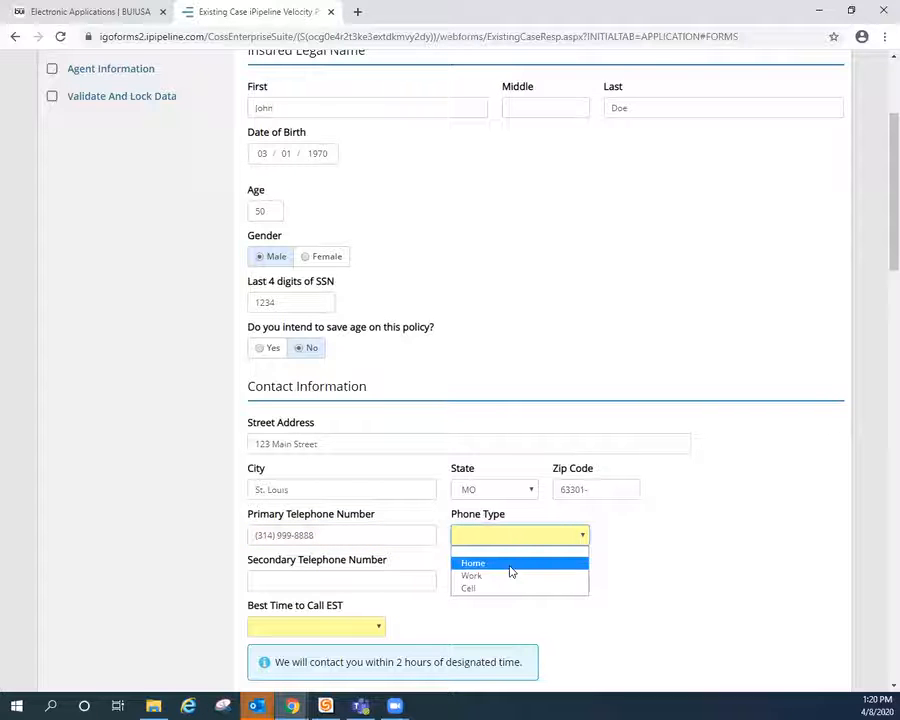
pyautogui.click(510, 566)
pyautogui.click(372, 626)
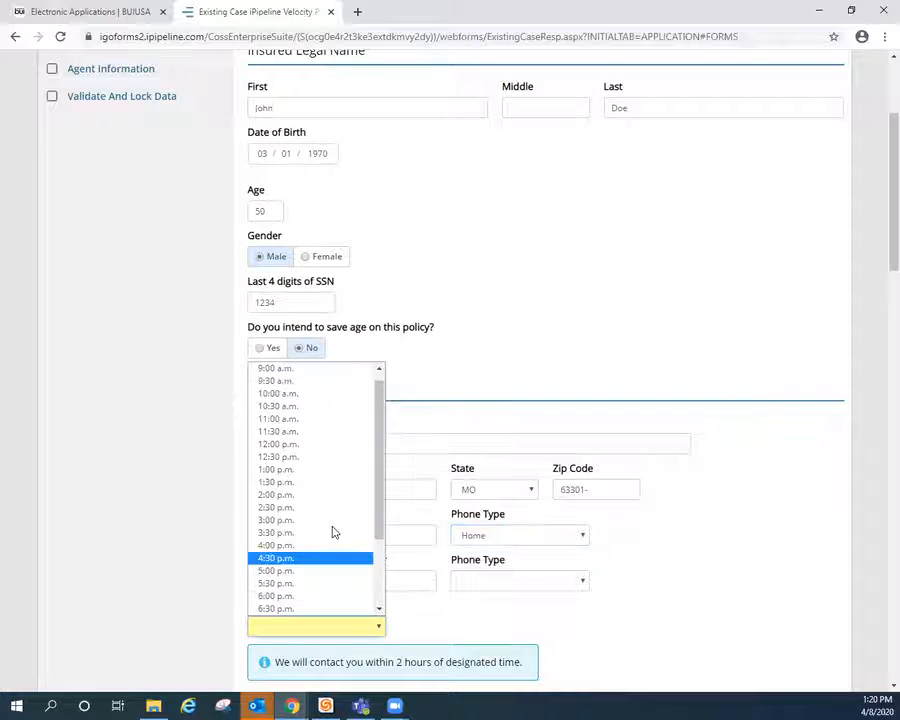
pyautogui.click(336, 571)
# Add the insured's e-mail, mark owner same as insured, and choose Income Replacement purpose
pyautogui.scroll(-3, 672, 558)
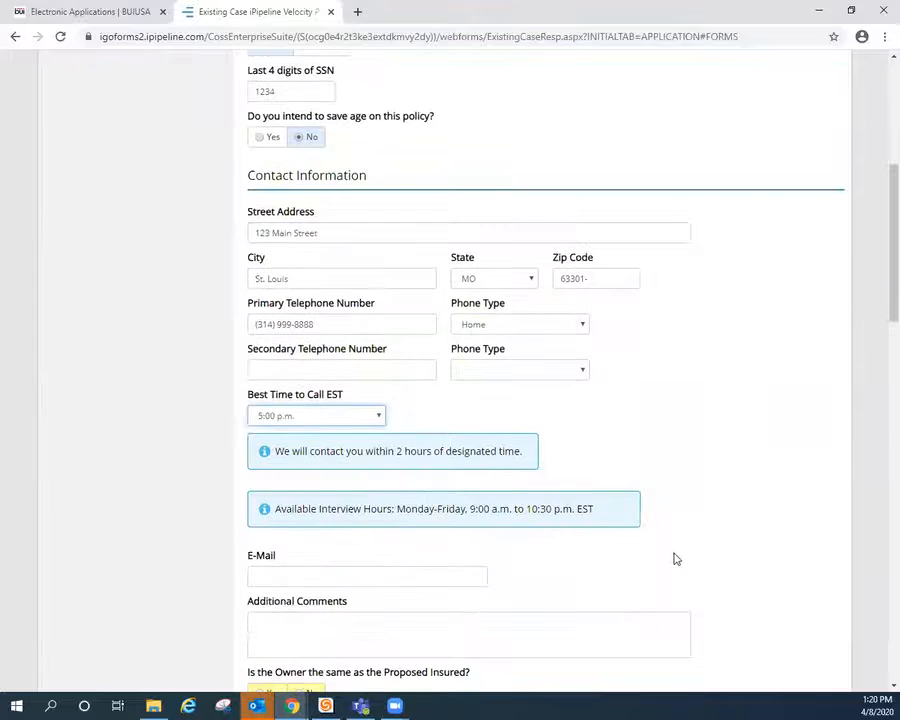
pyautogui.click(298, 437)
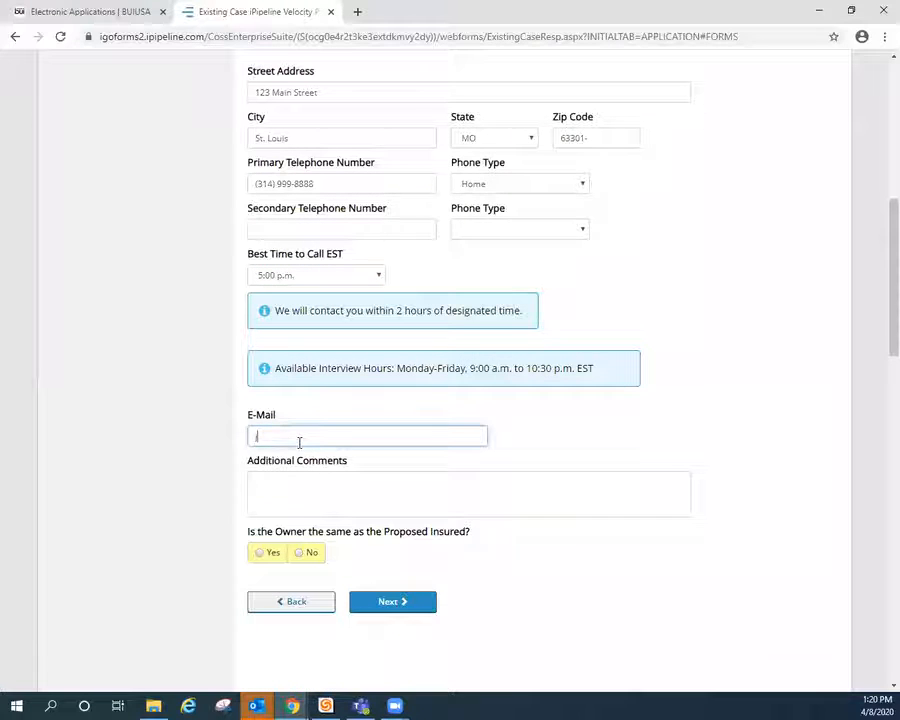
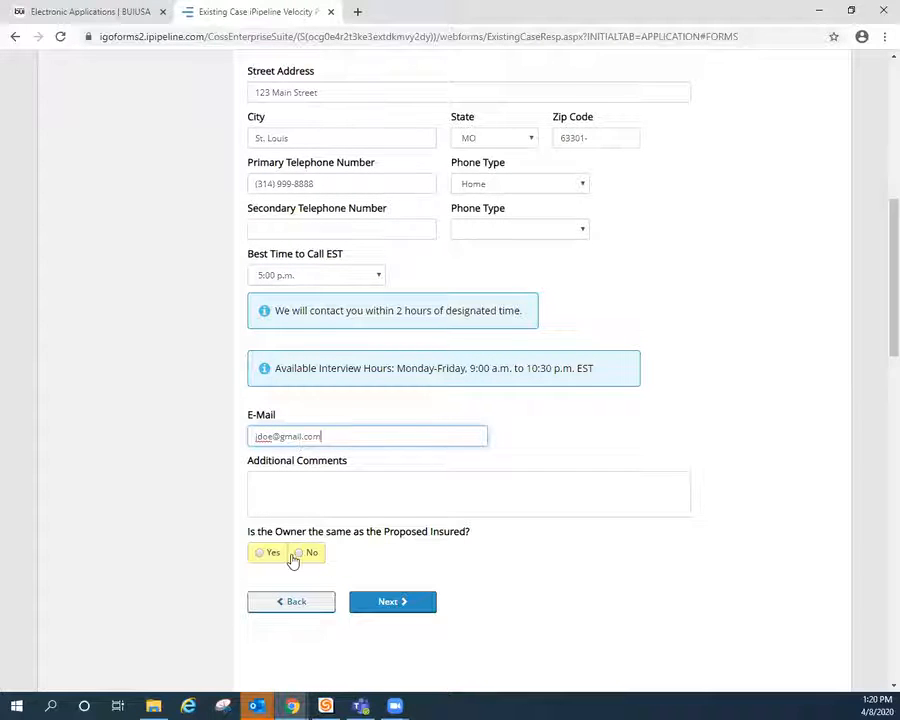
pyautogui.click(260, 553)
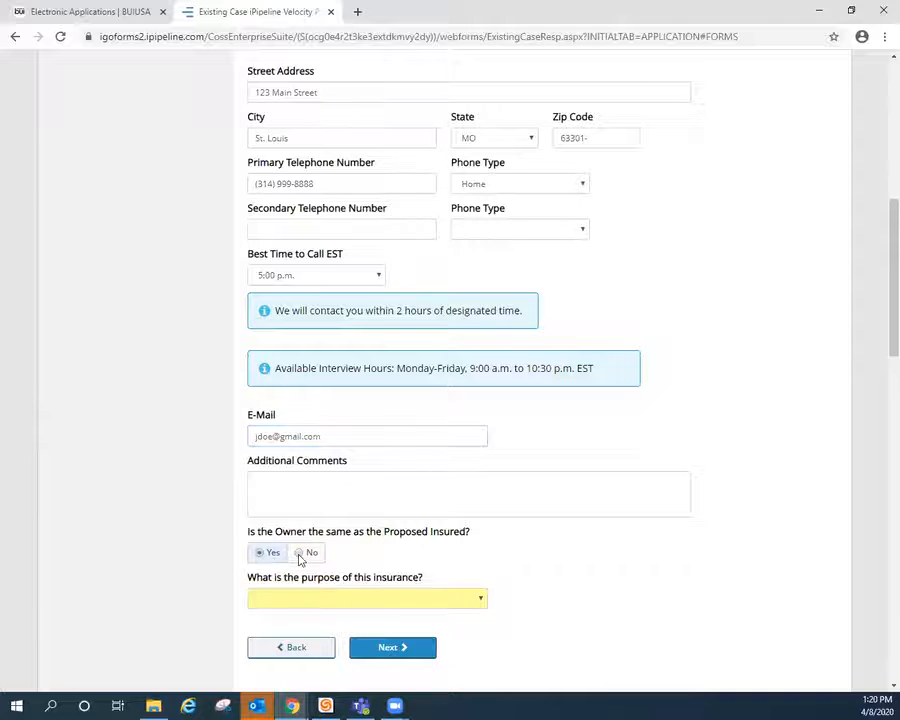
pyautogui.click(326, 601)
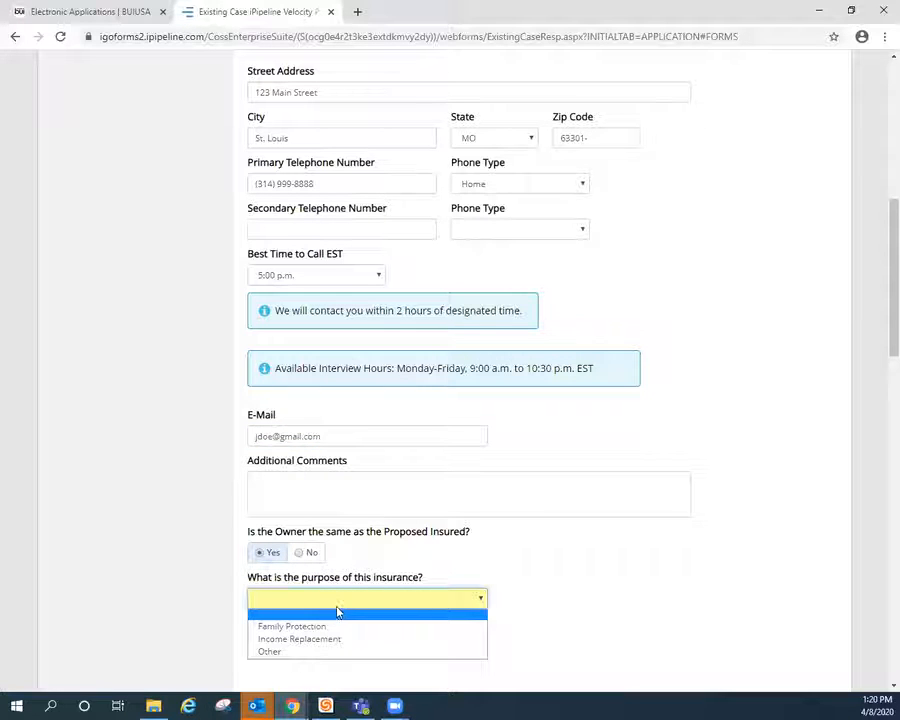
pyautogui.click(342, 640)
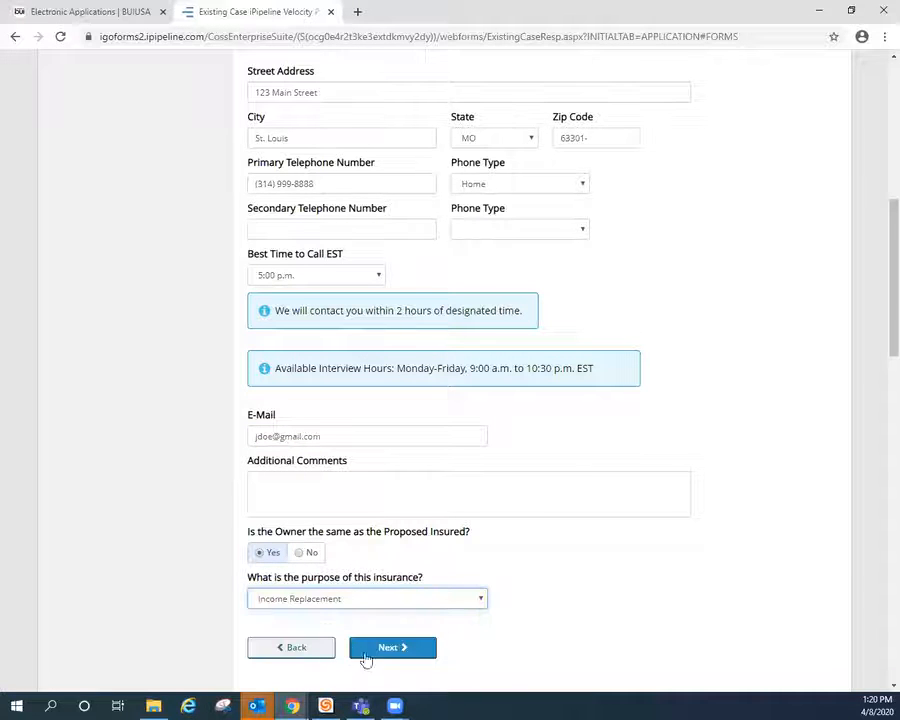
pyautogui.click(393, 648)
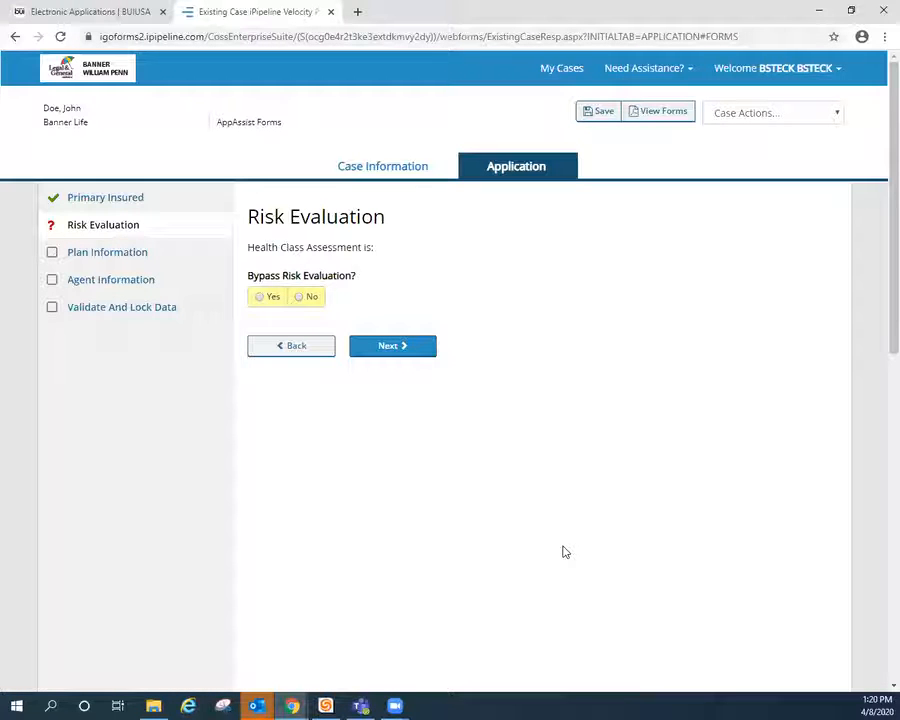
# Bypass risk evaluation with a Preferred tentative health class and continue
pyautogui.click(264, 300)
pyautogui.click(329, 345)
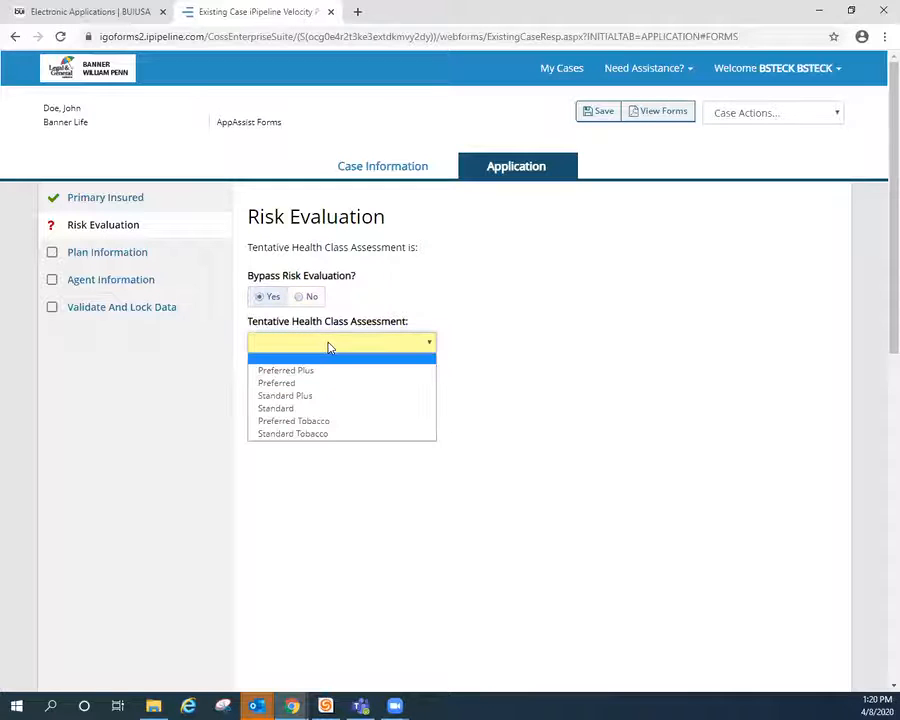
pyautogui.click(306, 383)
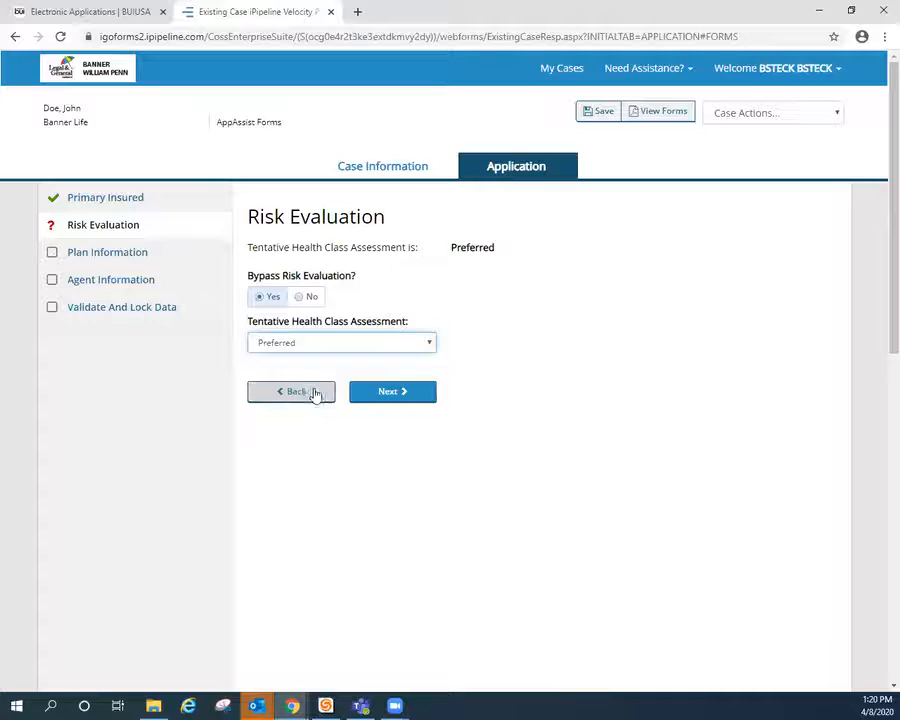
pyautogui.click(398, 391)
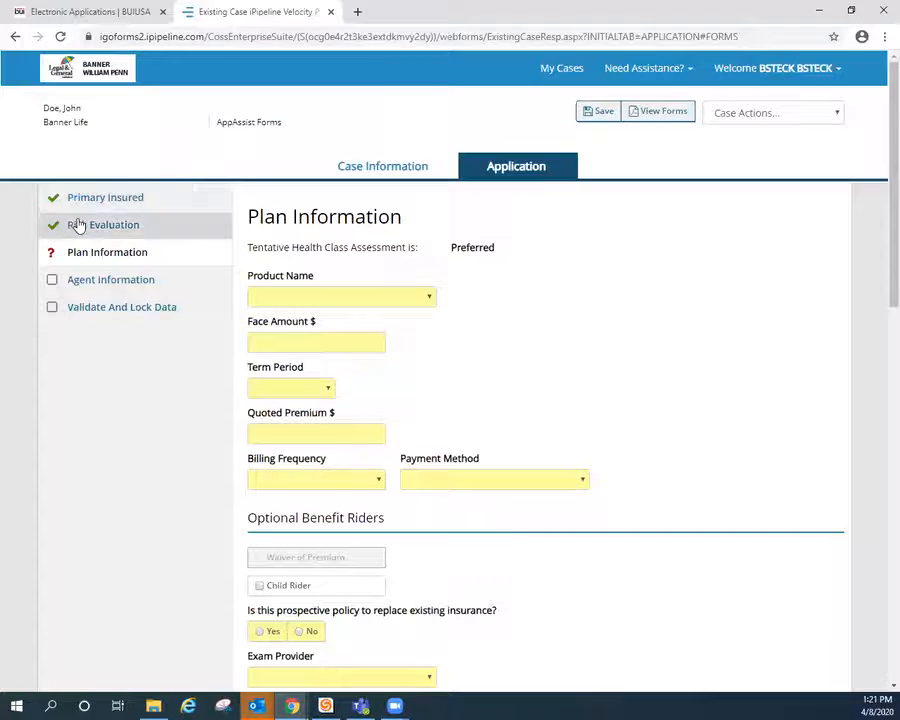
# Choose OPTerm with a 1,000,000 face amount, 20-year term and 1,250.00 quoted premium
pyautogui.click(341, 298)
pyautogui.click(327, 325)
pyautogui.click(333, 342)
pyautogui.write('1,000,000')
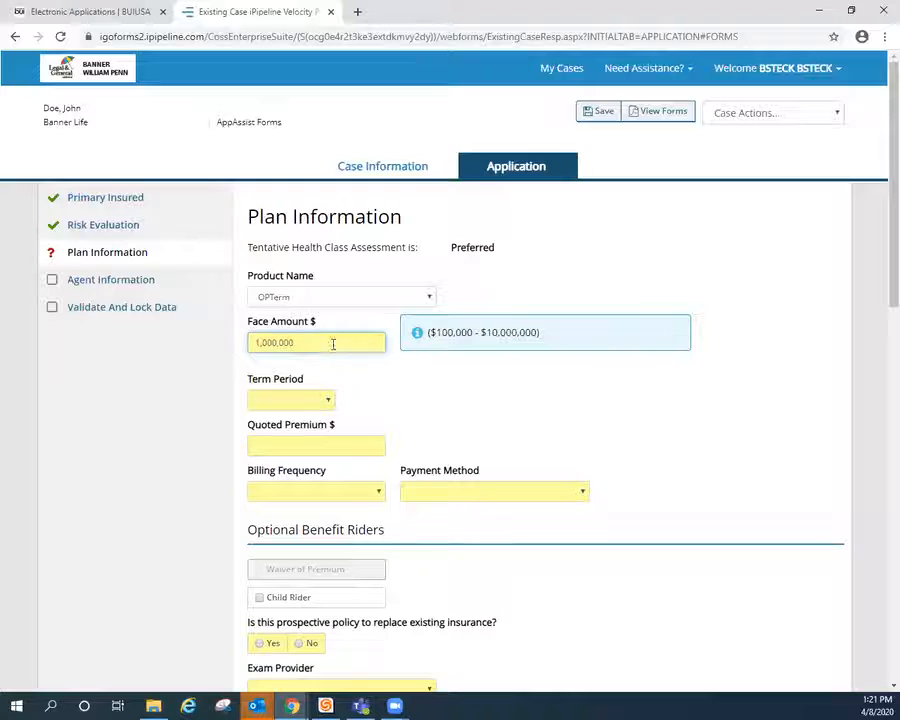
pyautogui.click(316, 403)
pyautogui.click(293, 454)
pyautogui.click(316, 446)
pyautogui.write('12')
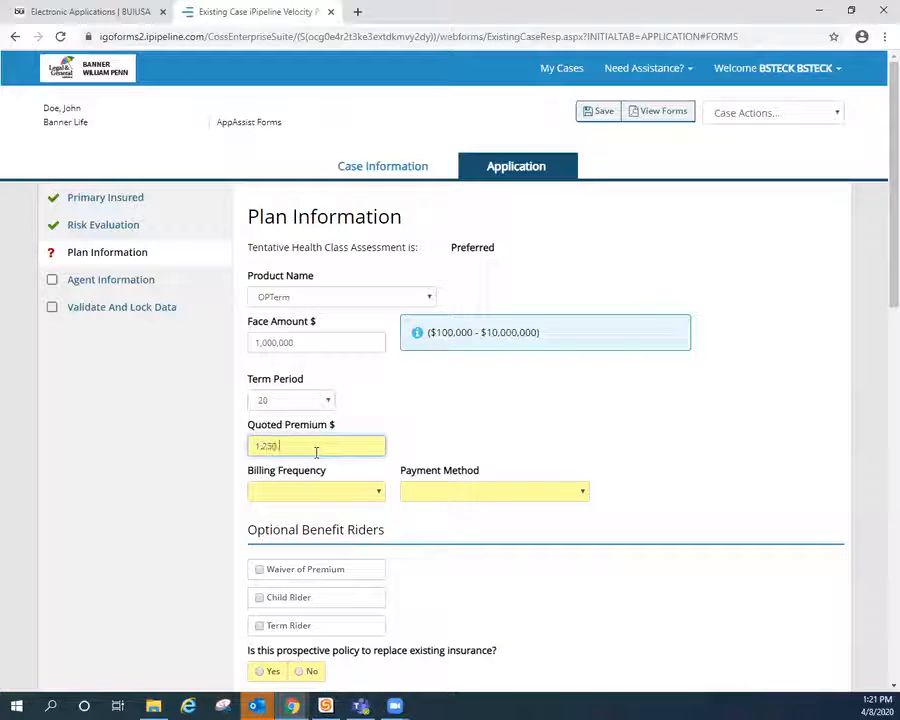
# Set Annual Direct Bill payment, answer No to replacement, and pick EMSI exams
pyautogui.click(356, 492)
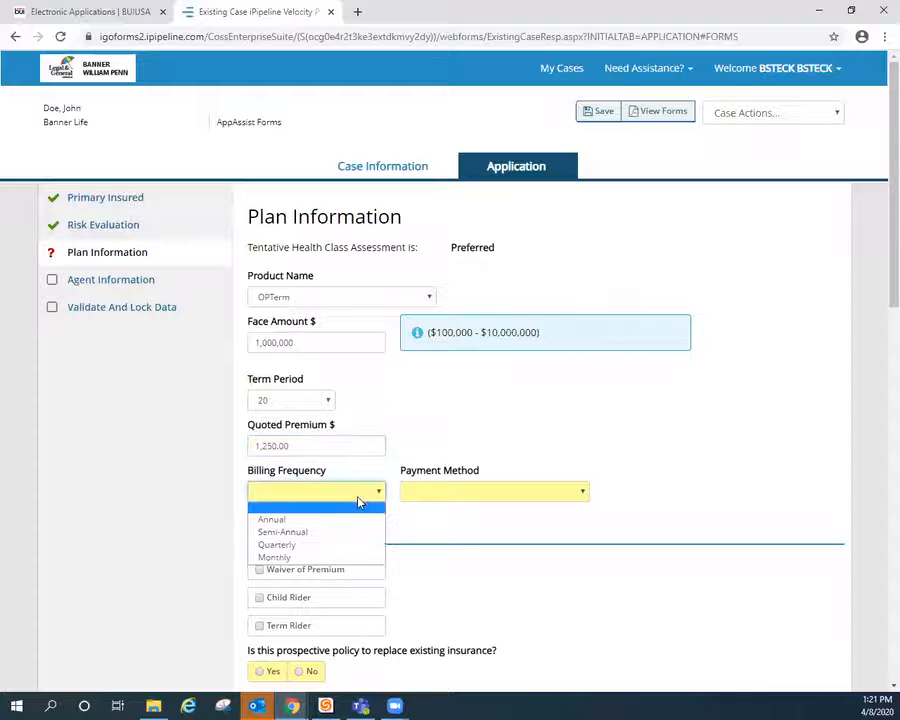
pyautogui.click(352, 521)
pyautogui.click(500, 493)
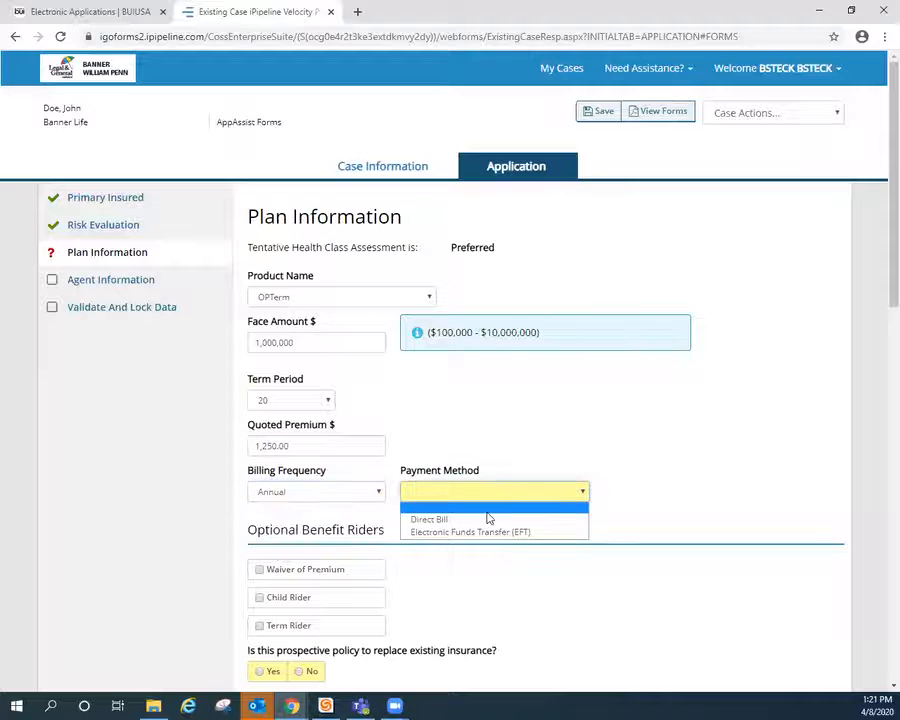
pyautogui.click(486, 516)
pyautogui.scroll(-4, 480, 535)
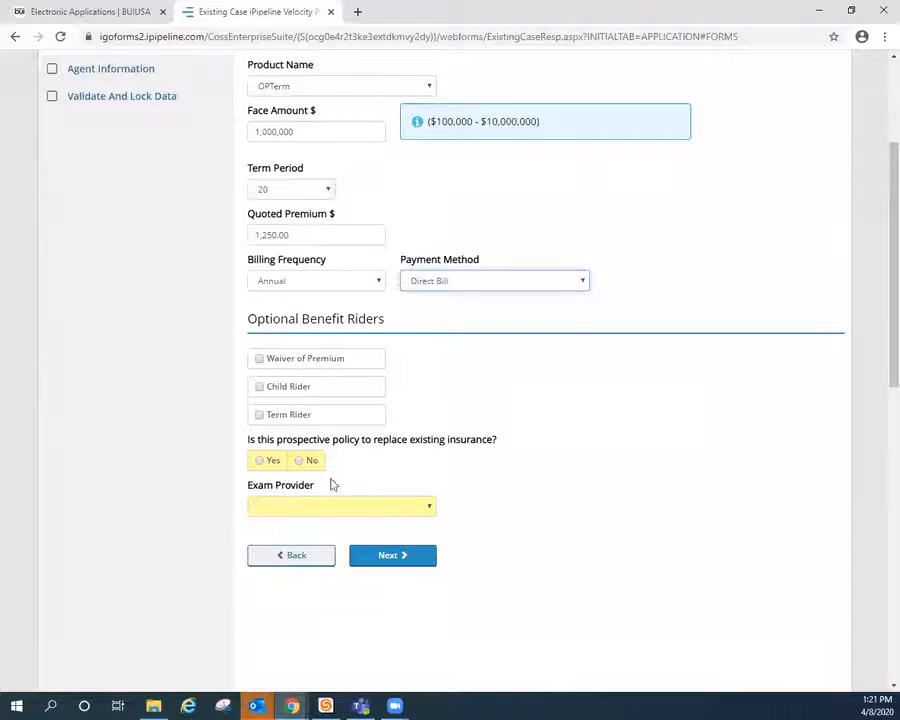
pyautogui.click(300, 462)
pyautogui.click(327, 510)
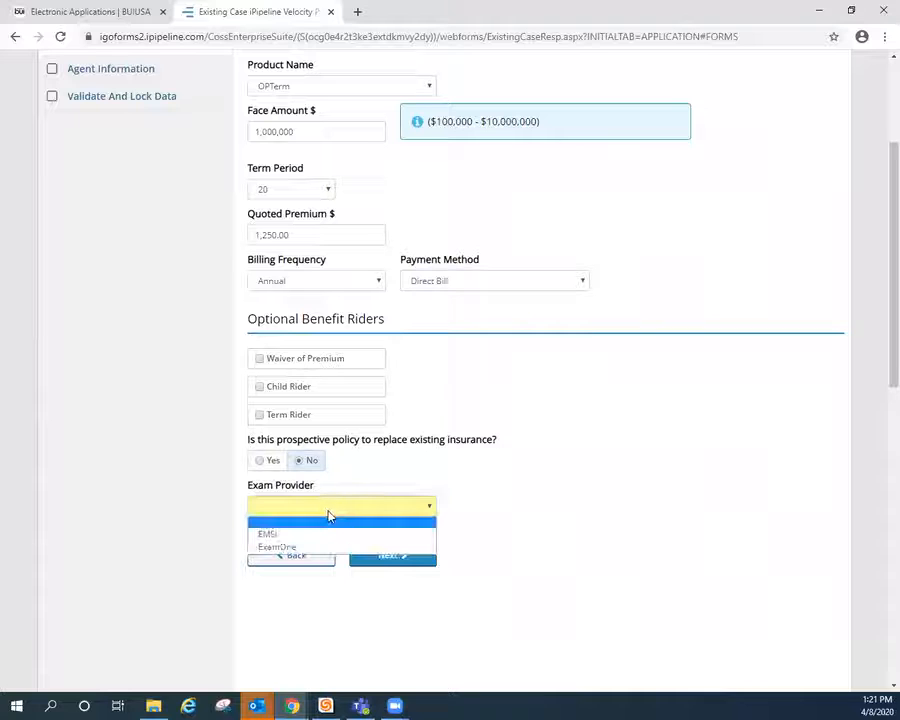
pyautogui.click(322, 536)
pyautogui.click(399, 555)
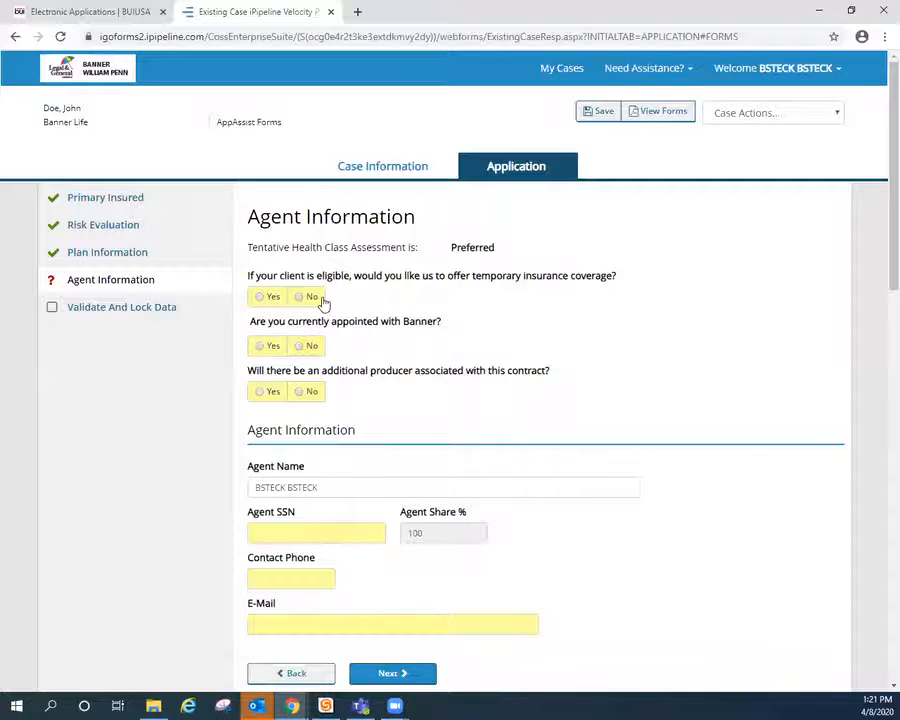
# Answer Yes to temporary coverage, Yes to Banner appointment, and No to additional producer
pyautogui.click(265, 297)
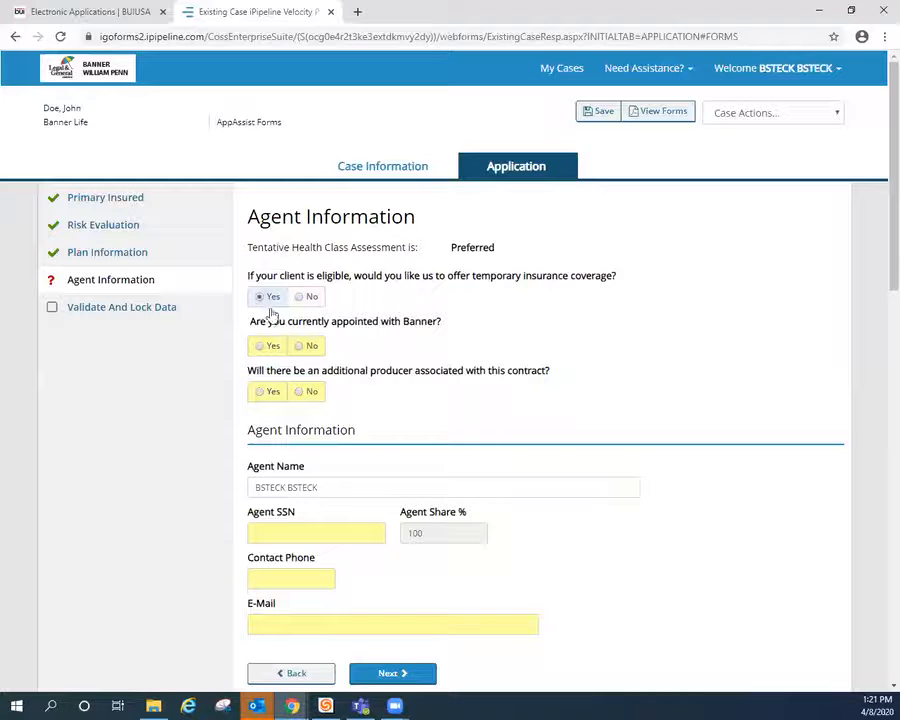
pyautogui.click(304, 350)
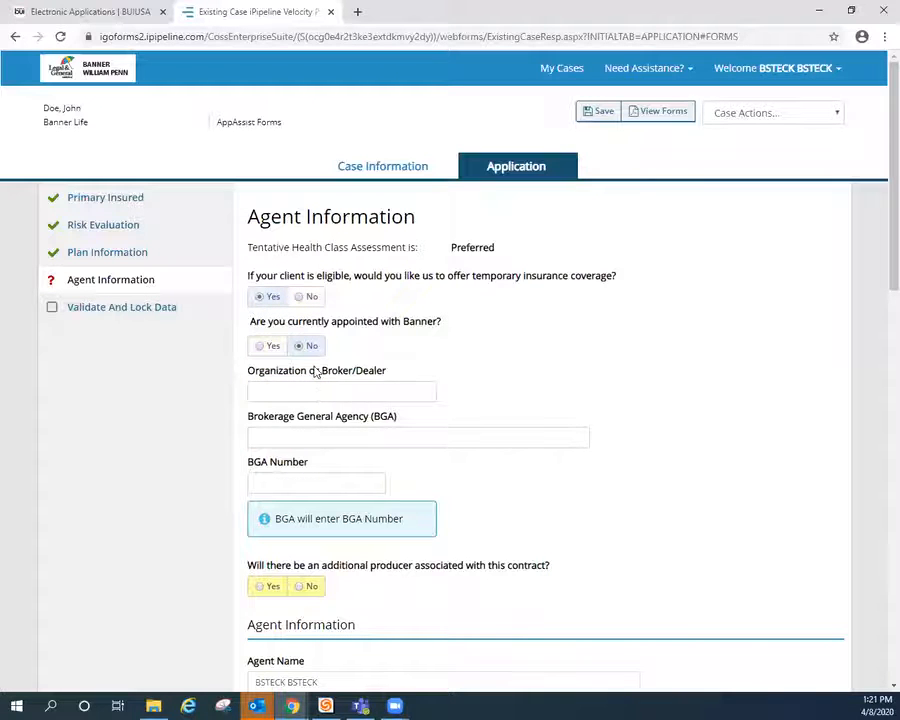
pyautogui.click(263, 348)
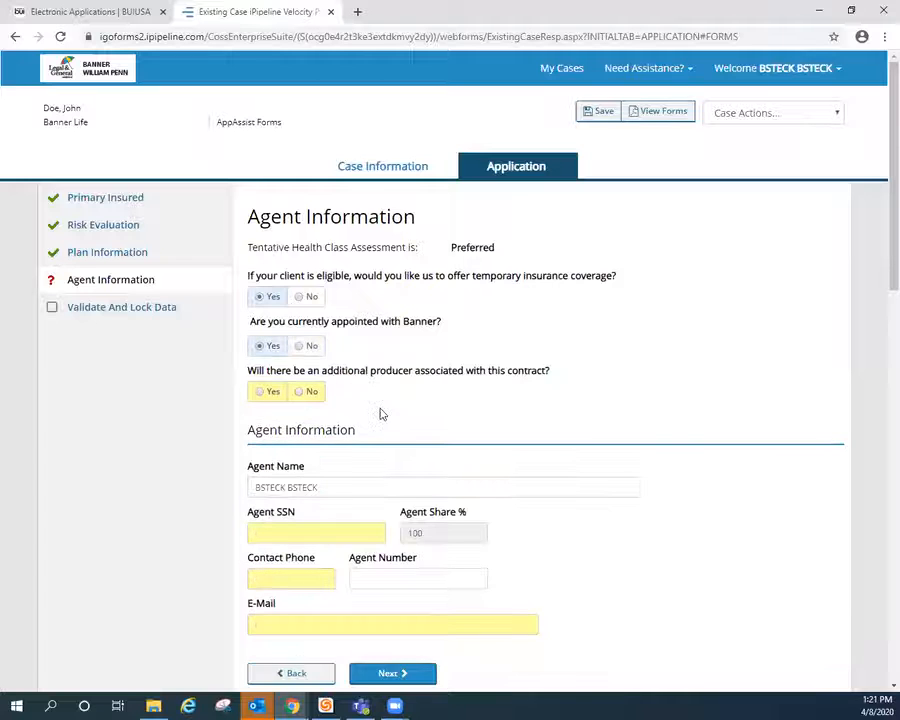
pyautogui.scroll(-1, 339, 410)
pyautogui.click(306, 322)
# Enter the agent's SSN, contact phone number and e-mail, then proceed to validation
pyautogui.click(313, 460)
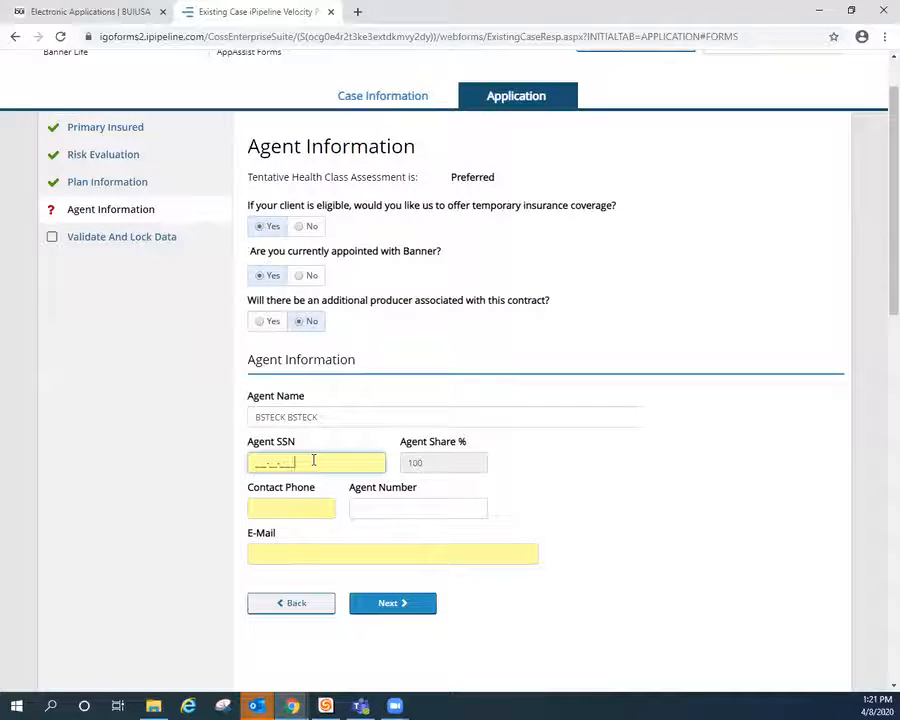
pyautogui.write('12-34-5678')
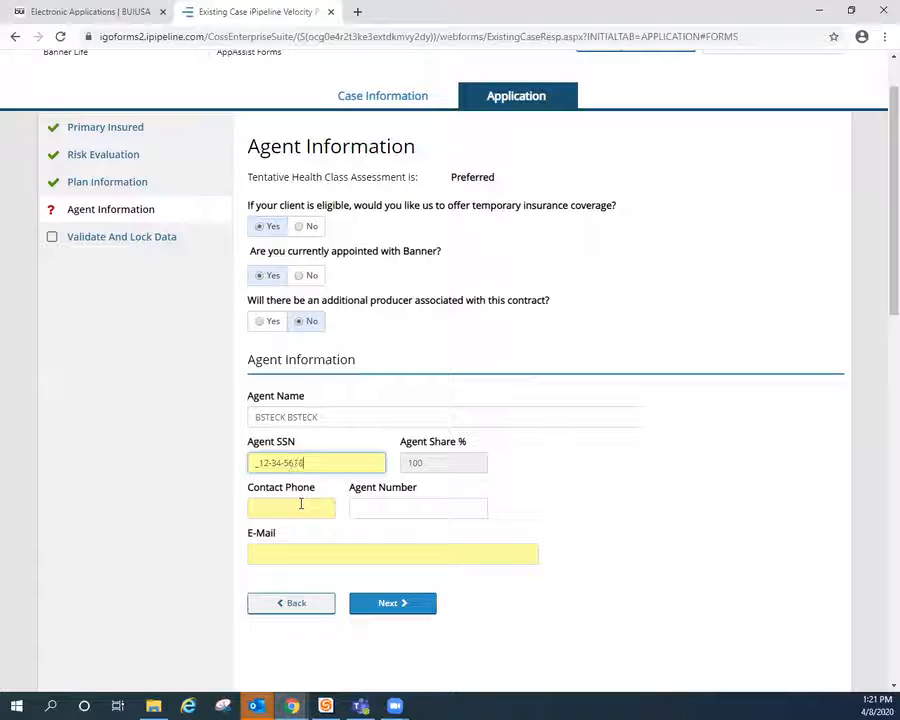
pyautogui.click(296, 486)
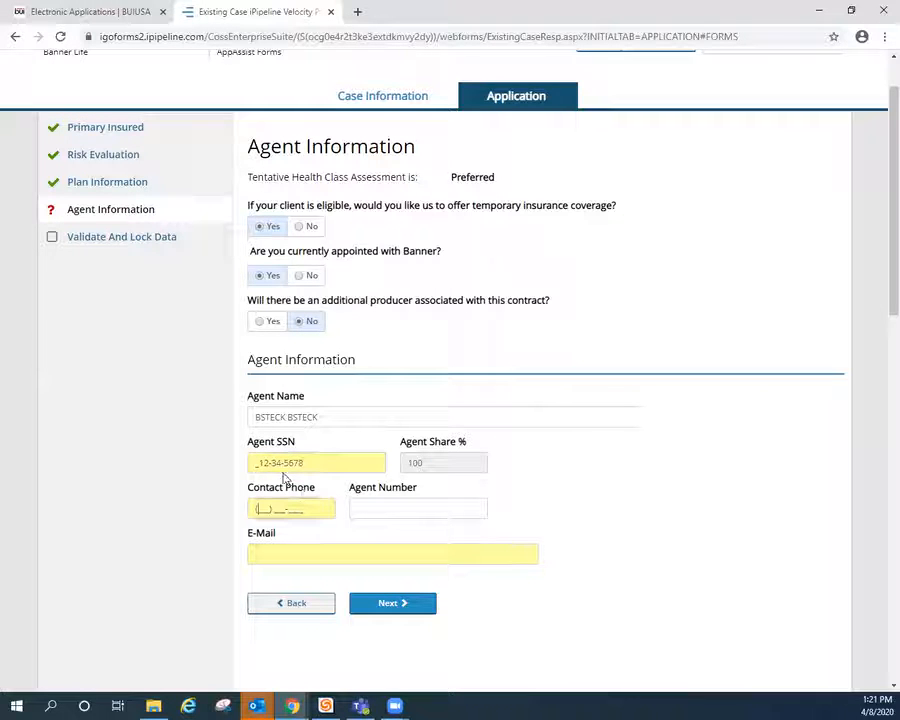
pyautogui.click(259, 462)
pyautogui.press('BackSpace')
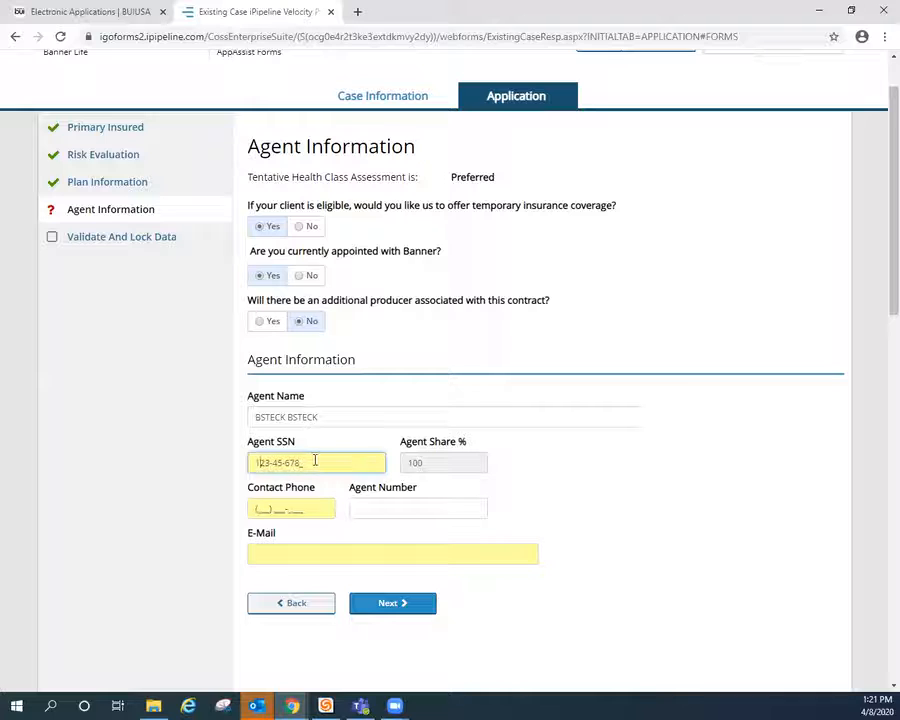
pyautogui.click(256, 508)
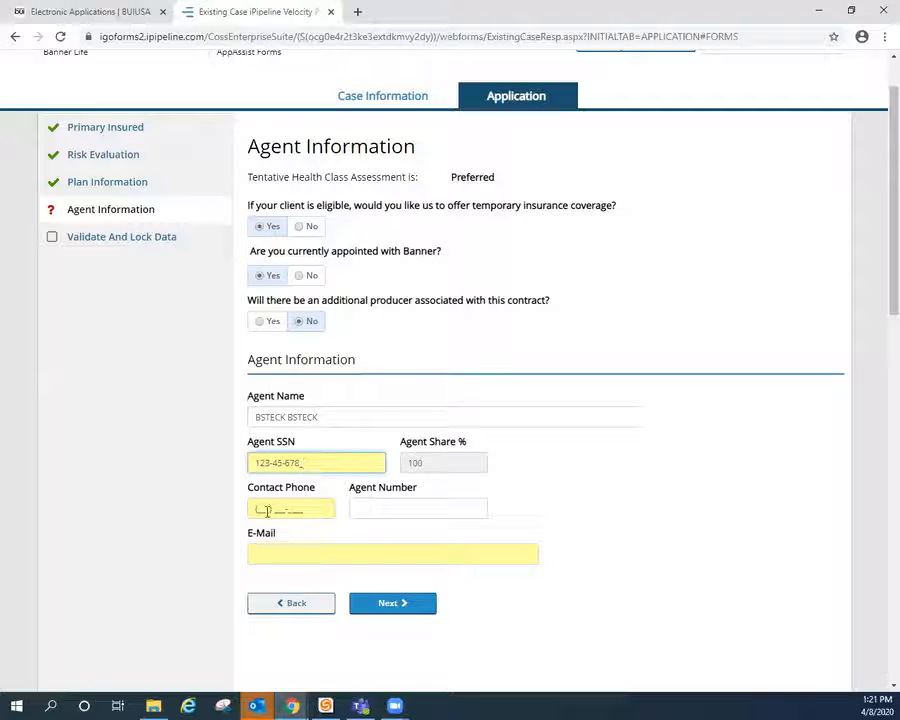
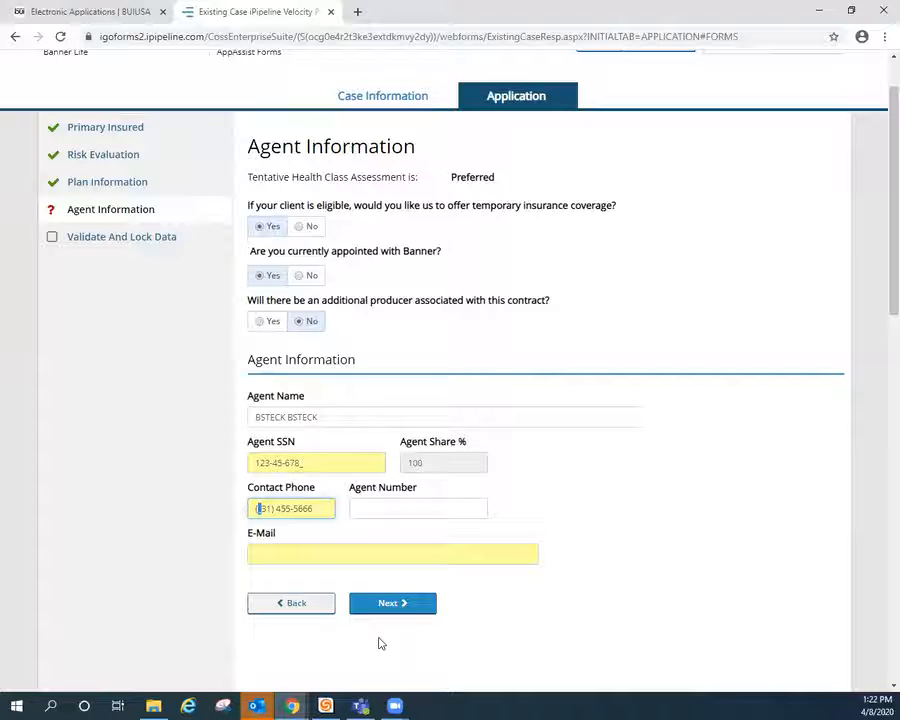
pyautogui.click(396, 556)
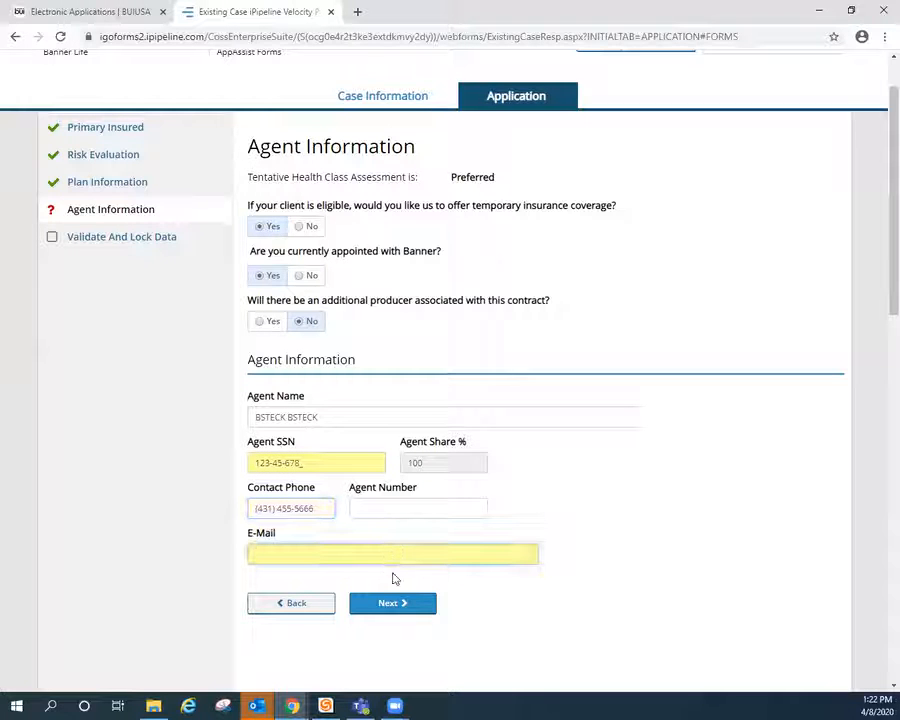
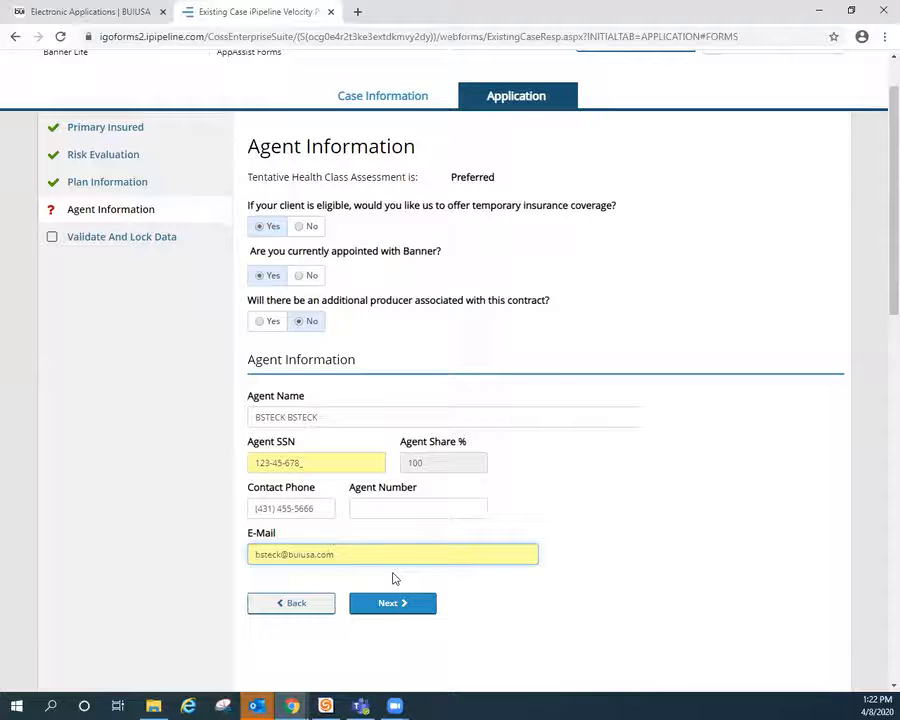
pyautogui.click(392, 609)
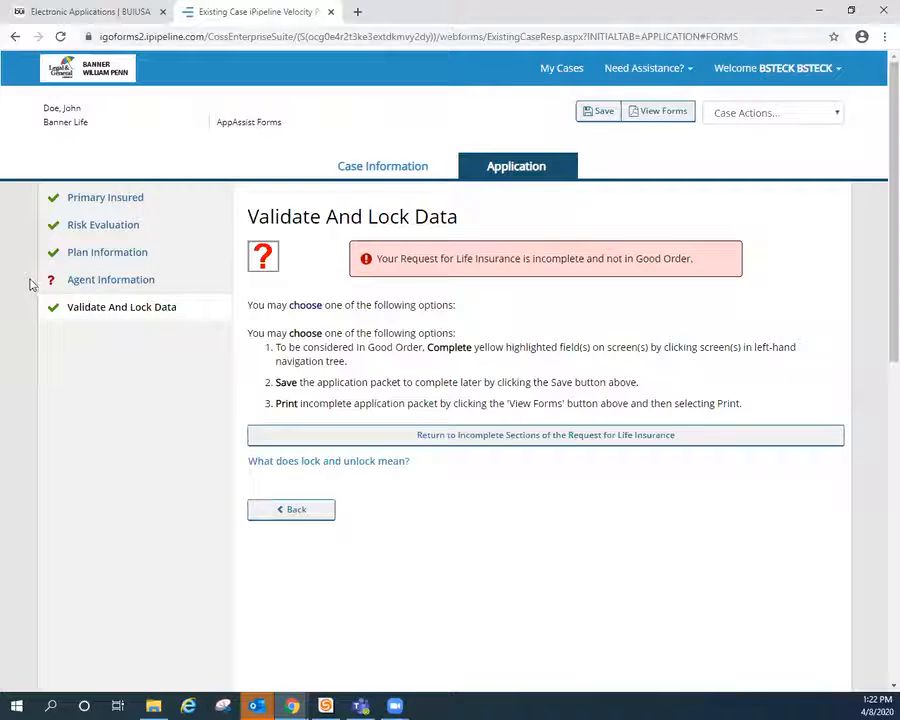
# Return to Agent Information, add the missing final SSN digit, and revalidate
pyautogui.click(297, 507)
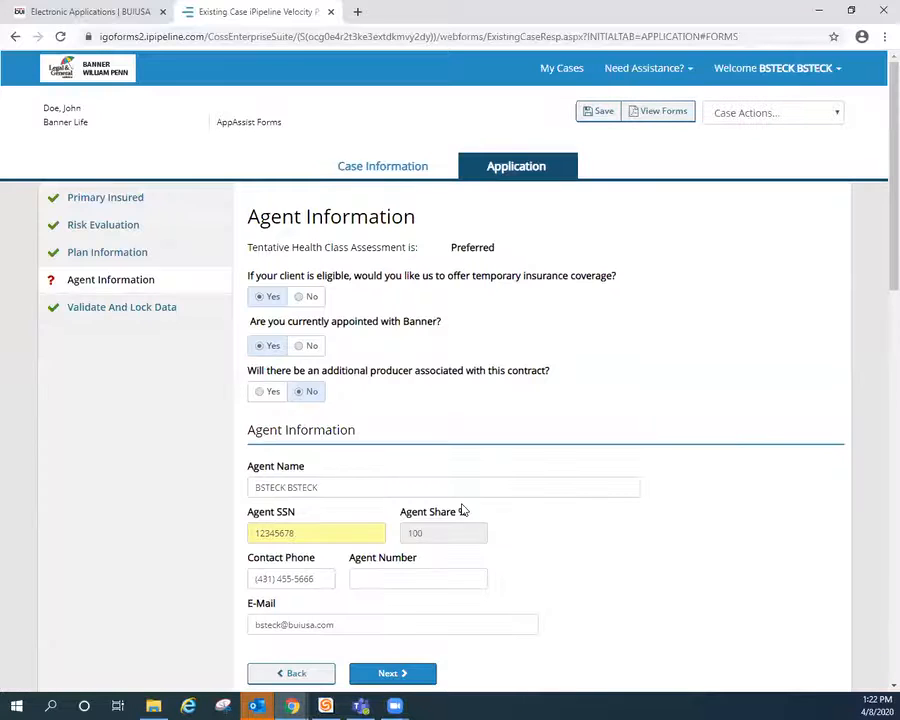
pyautogui.scroll(-3, 482, 477)
pyautogui.scroll(2, 366, 426)
pyautogui.click(322, 382)
pyautogui.write('9')
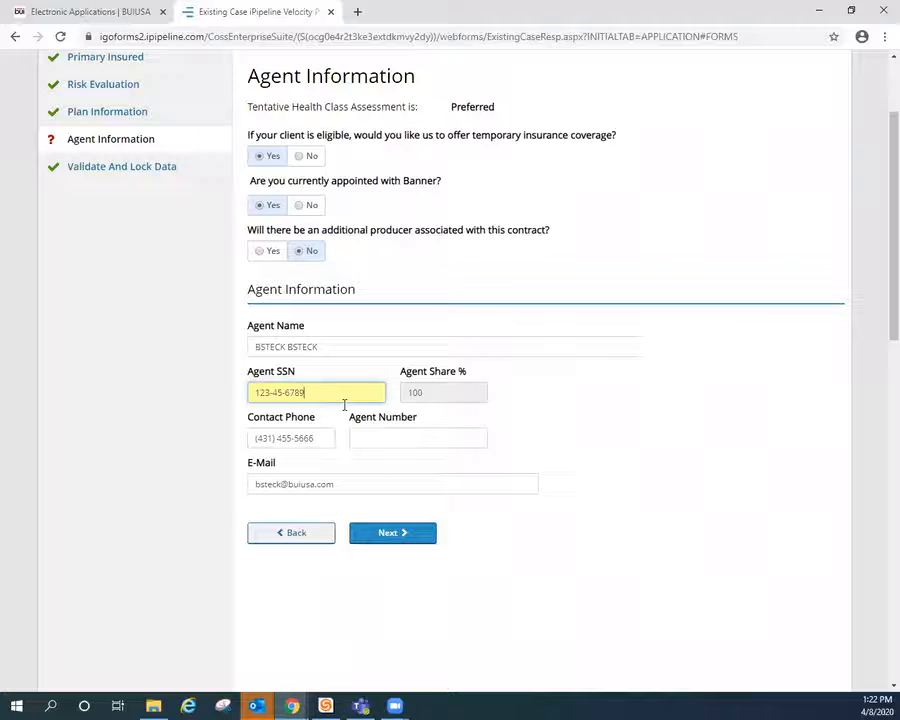
pyautogui.click(395, 530)
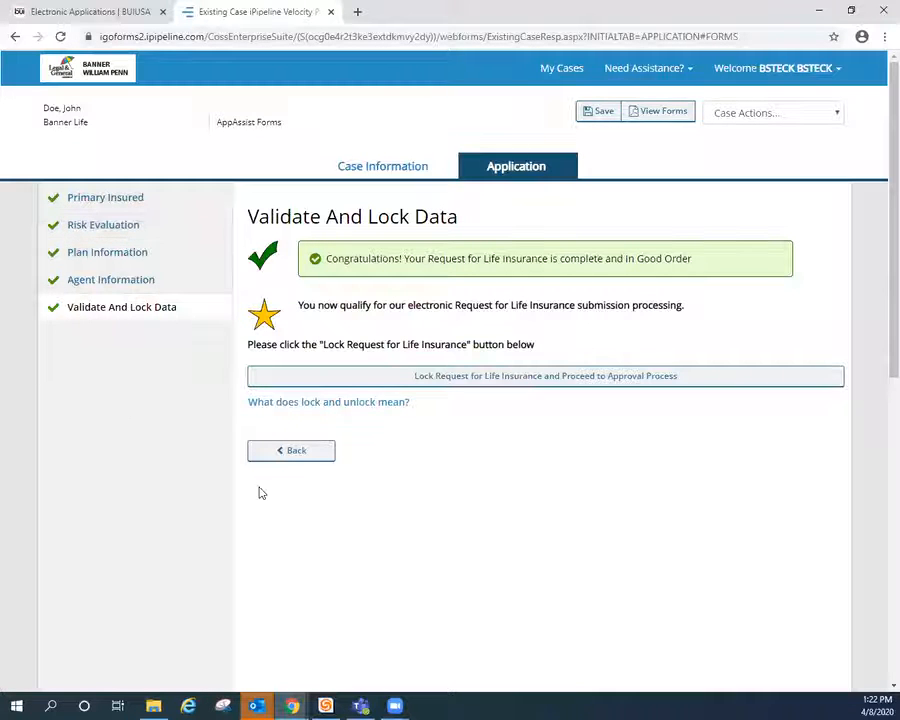
# Lock the life insurance request, check all three agent attestation boxes, and Submit to BUI
pyautogui.click(477, 384)
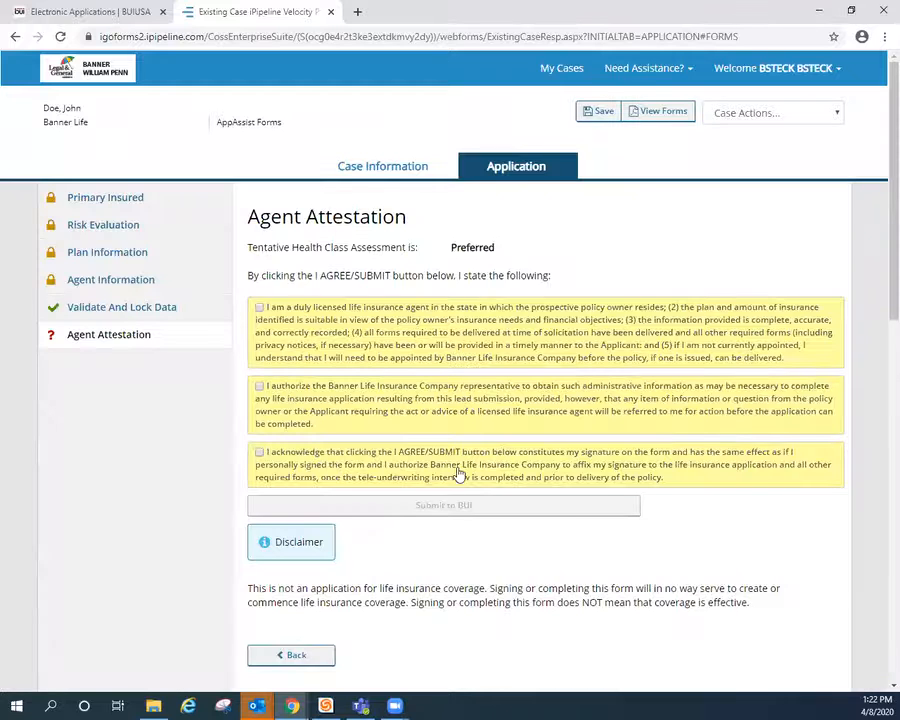
pyautogui.scroll(-1, 320, 561)
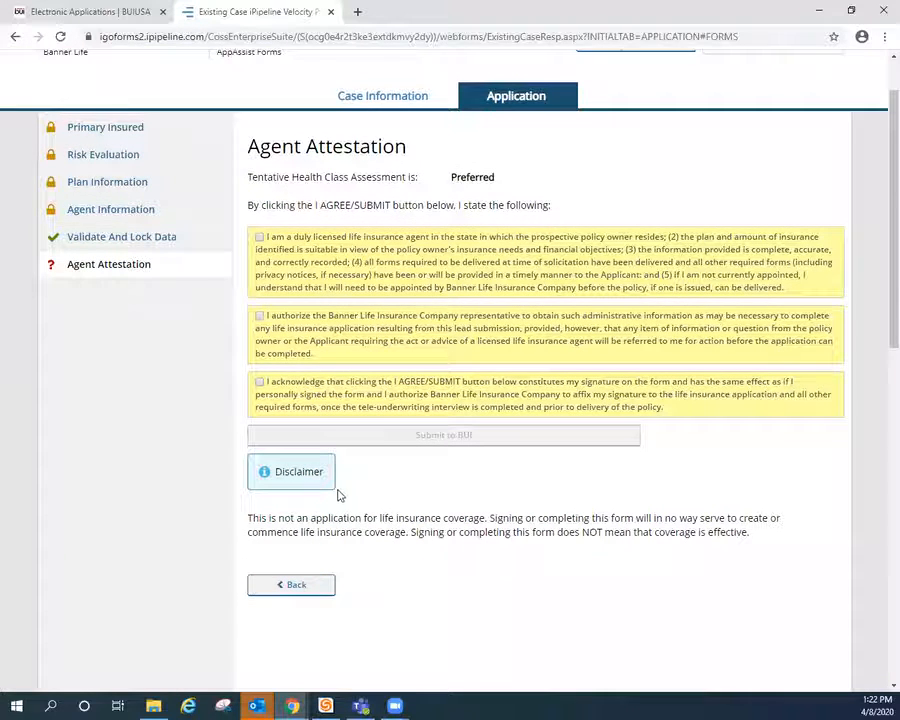
pyautogui.click(260, 237)
pyautogui.click(259, 315)
pyautogui.click(259, 382)
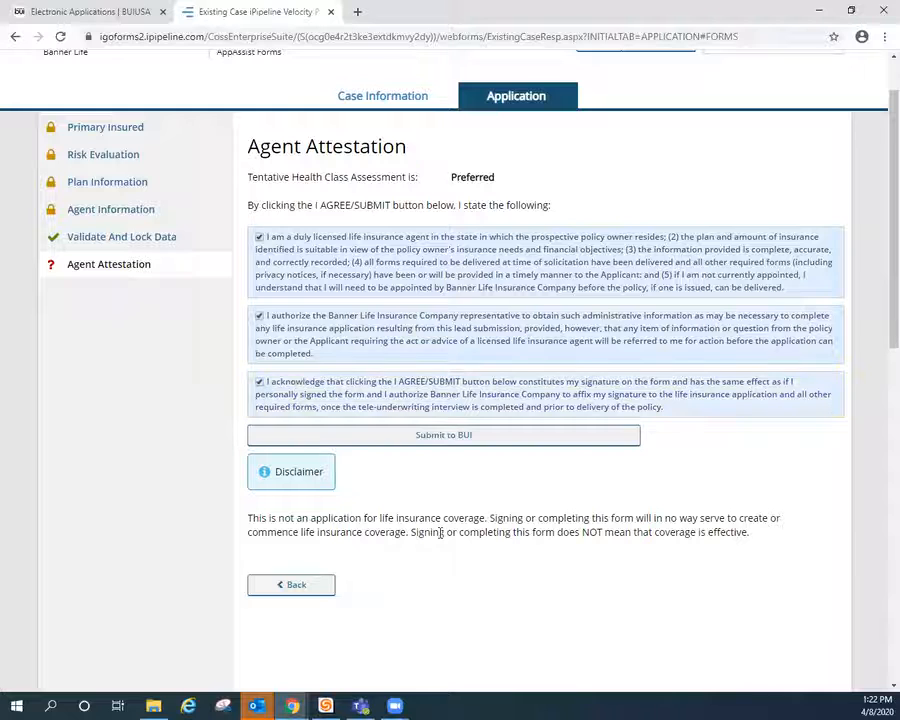
pyautogui.click(432, 437)
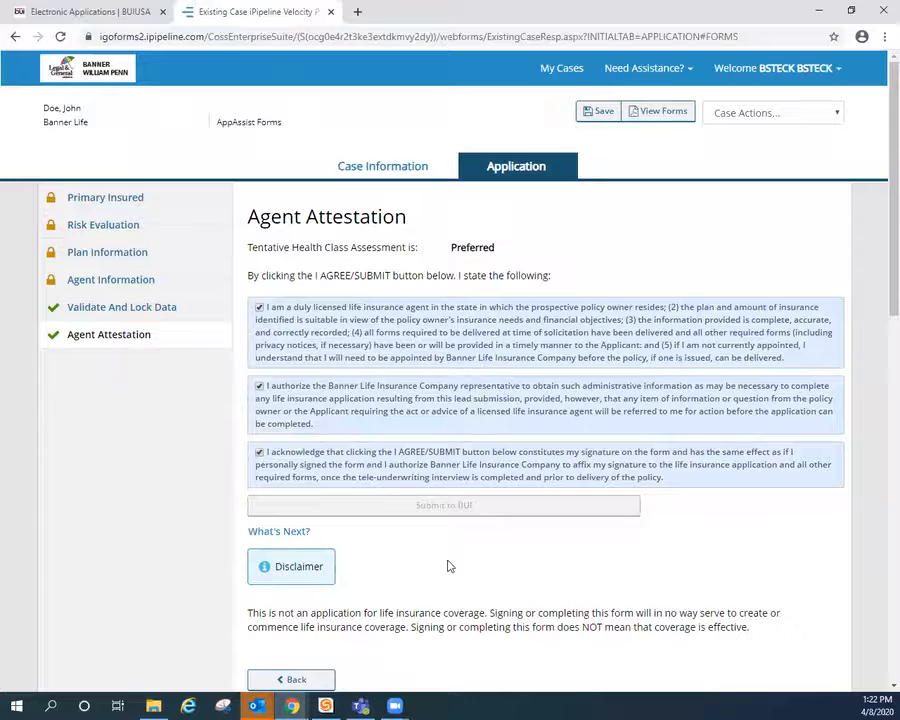
pyautogui.scroll(-1, 440, 565)
pyautogui.scroll(1, 418, 560)
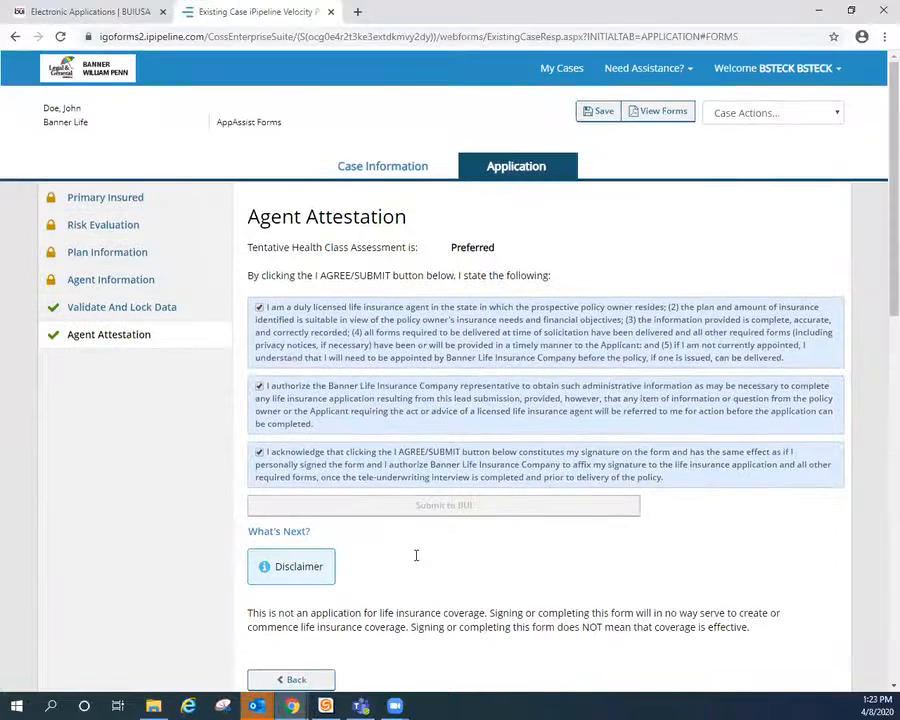